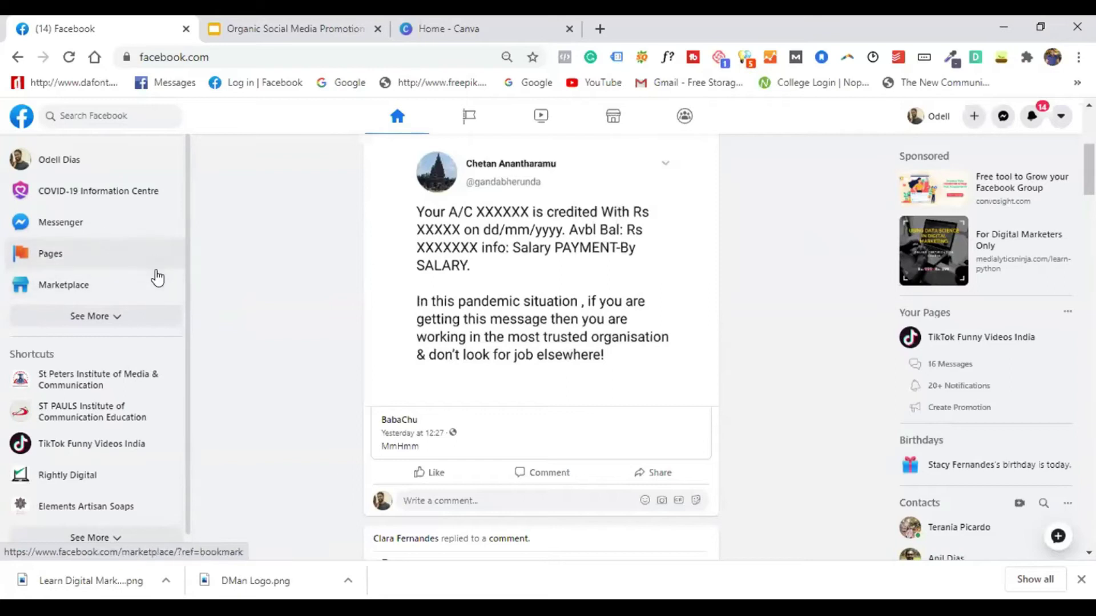
Open the Pages section and look through the list of managed pages
left_click(75, 261)
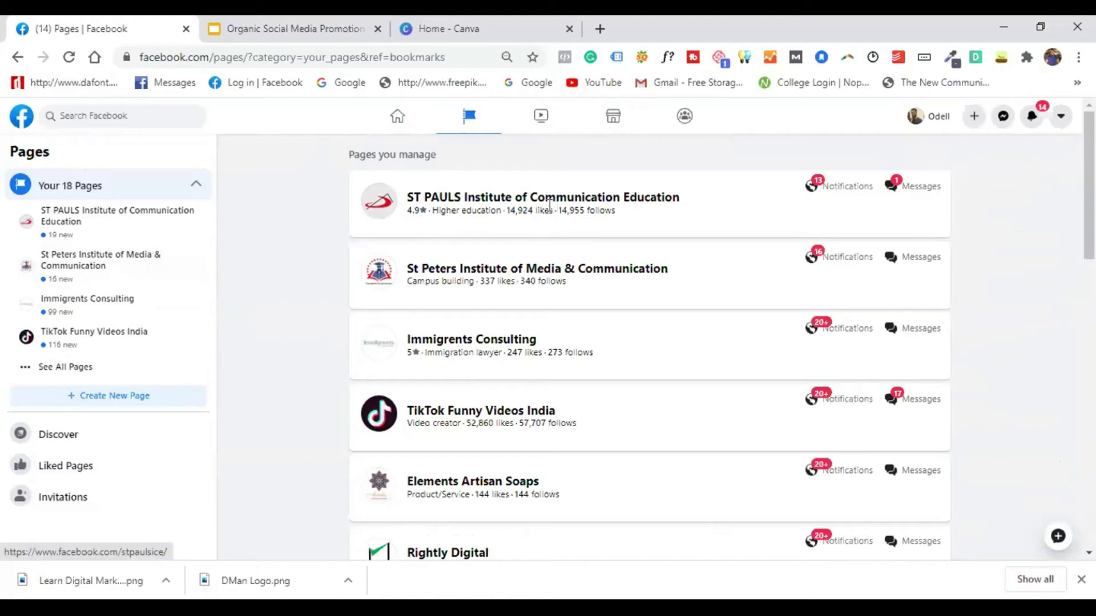
scroll(549, 227, "down", 1)
scroll(550, 227, "down", 4)
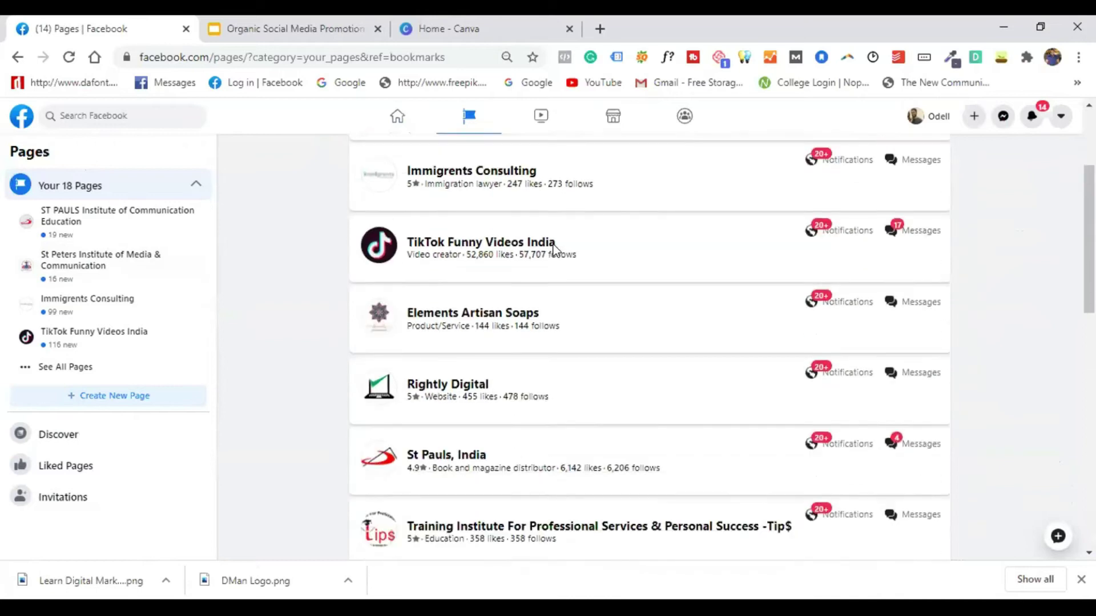
scroll(553, 247, "down", 6)
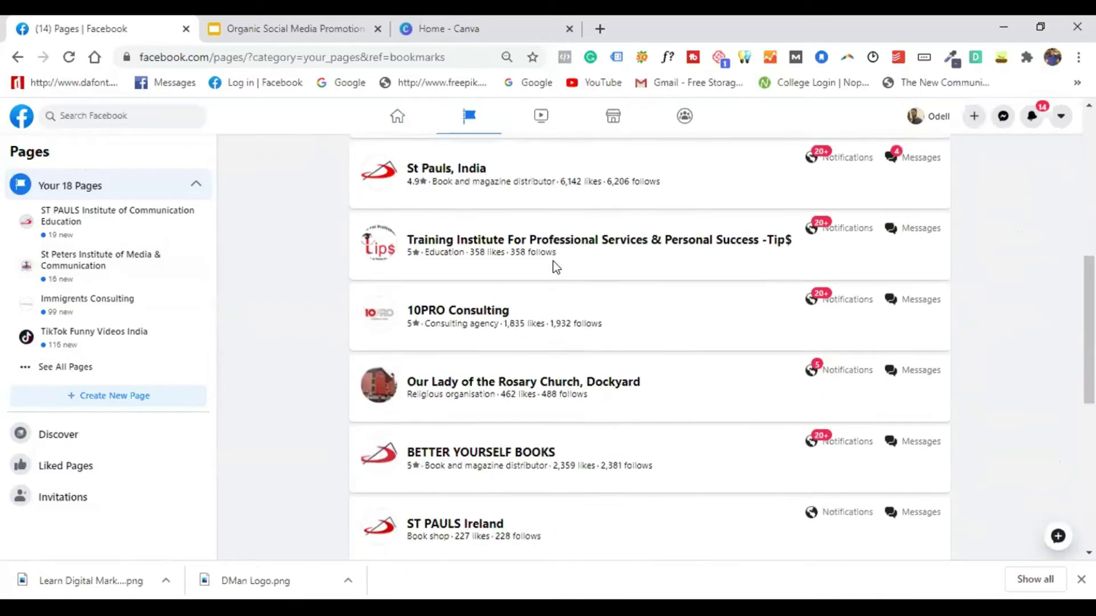
scroll(550, 261, "down", 6)
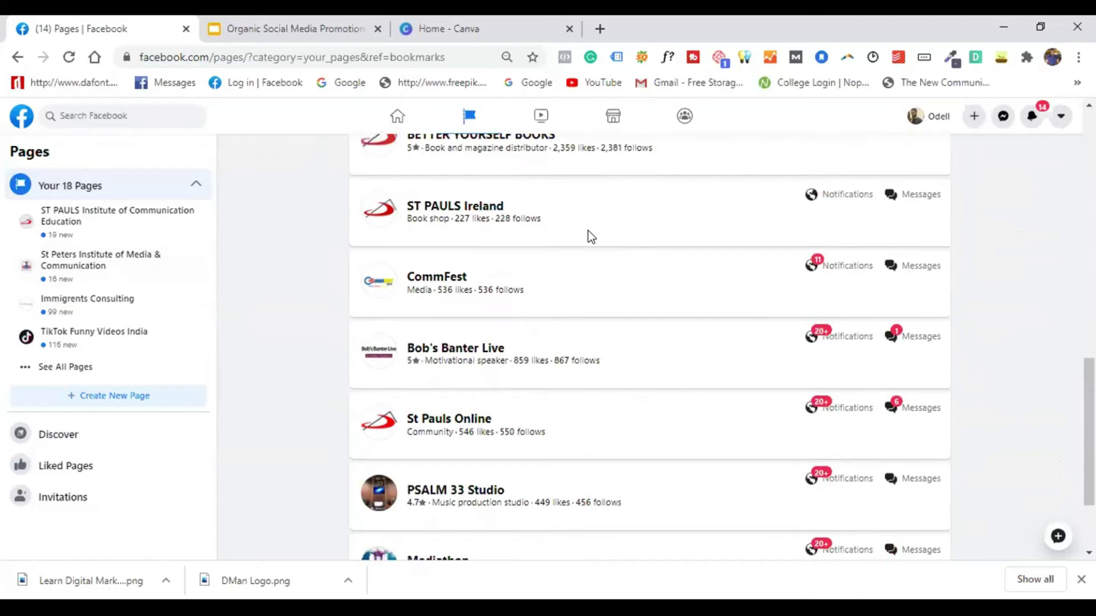
scroll(537, 246, "down", 1)
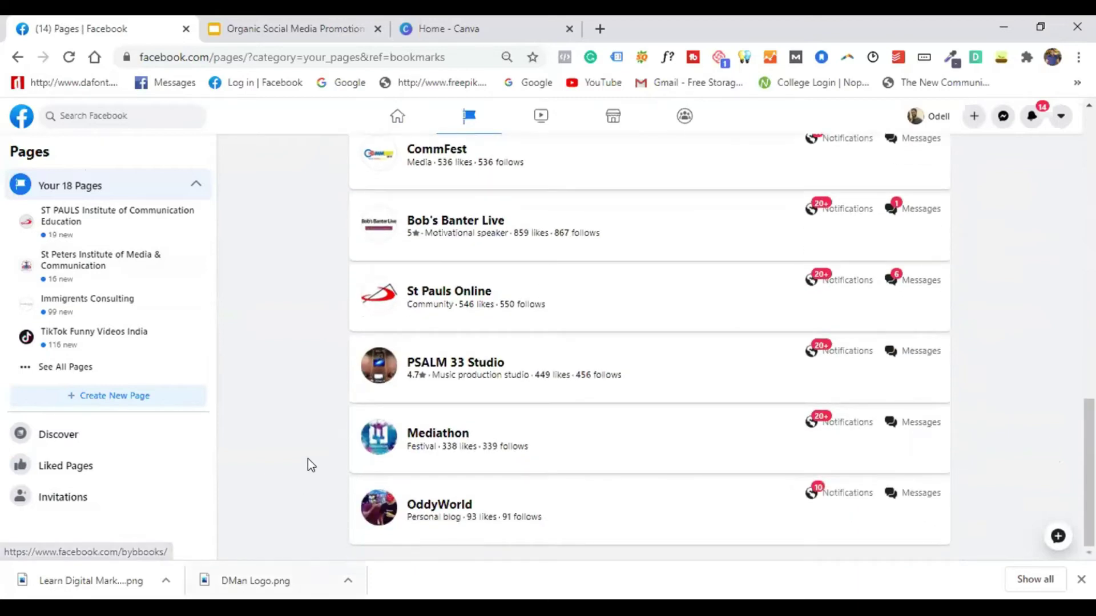
scroll(307, 457, "up", 1)
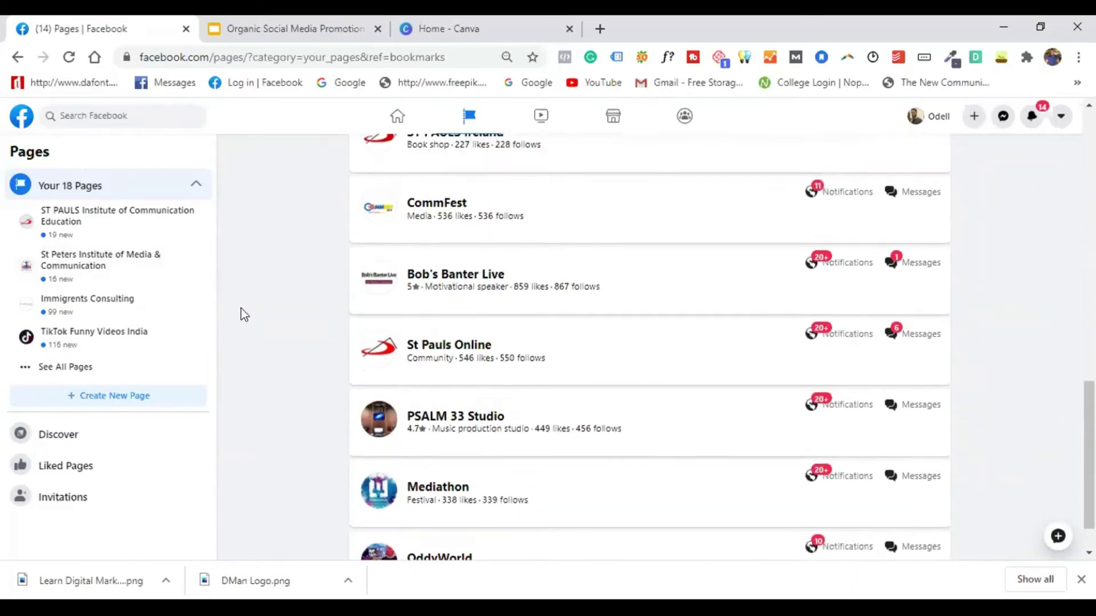
Start creating a new Facebook page and name it "Digital Marketing Man"
left_click(97, 402)
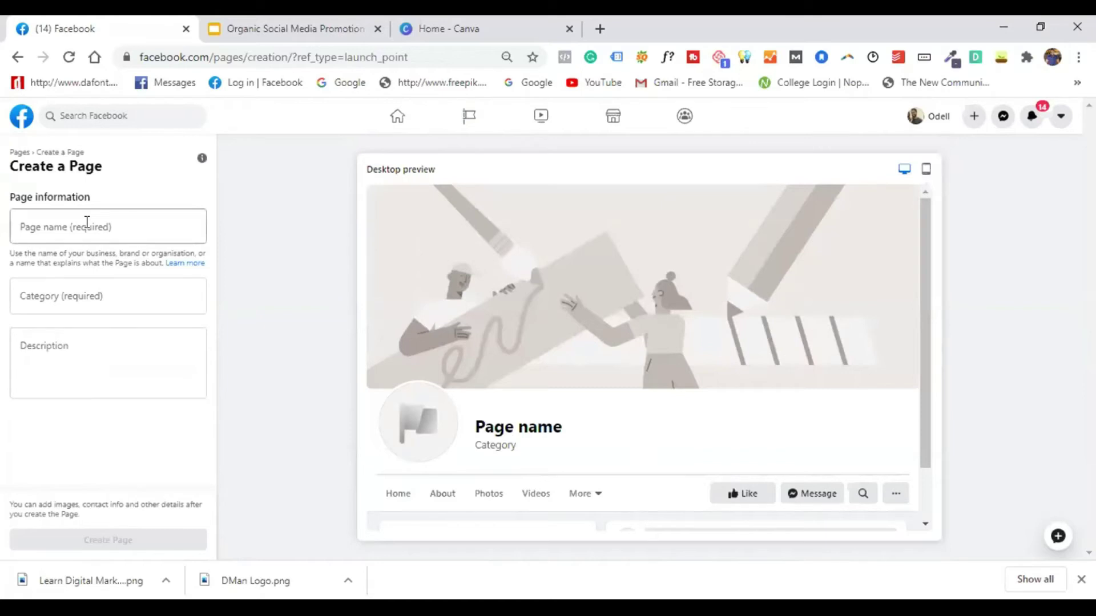
left_click(121, 224)
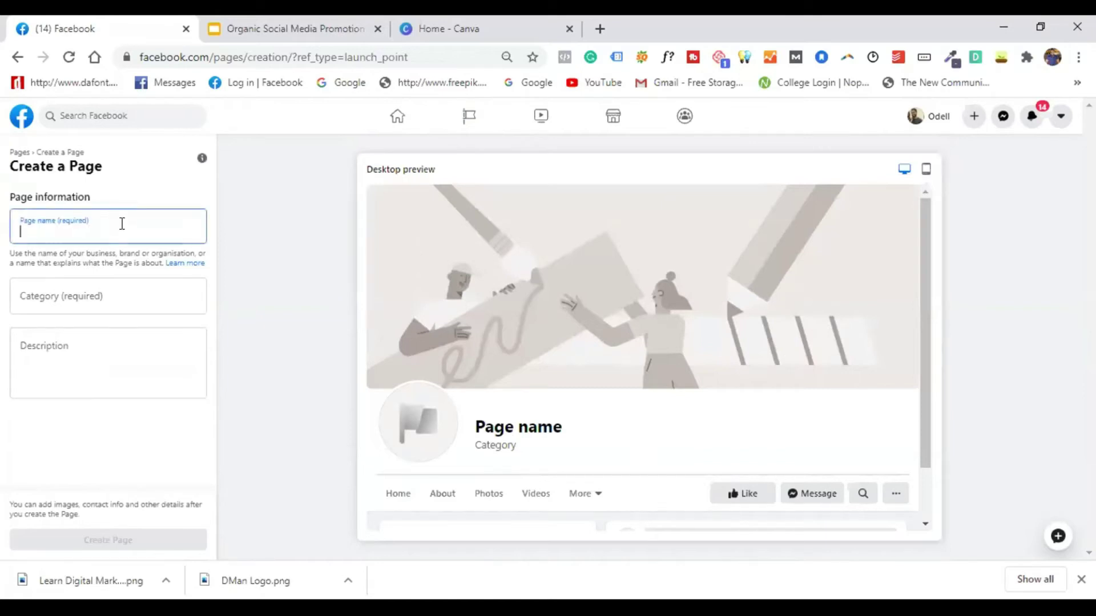
type("Digital ")
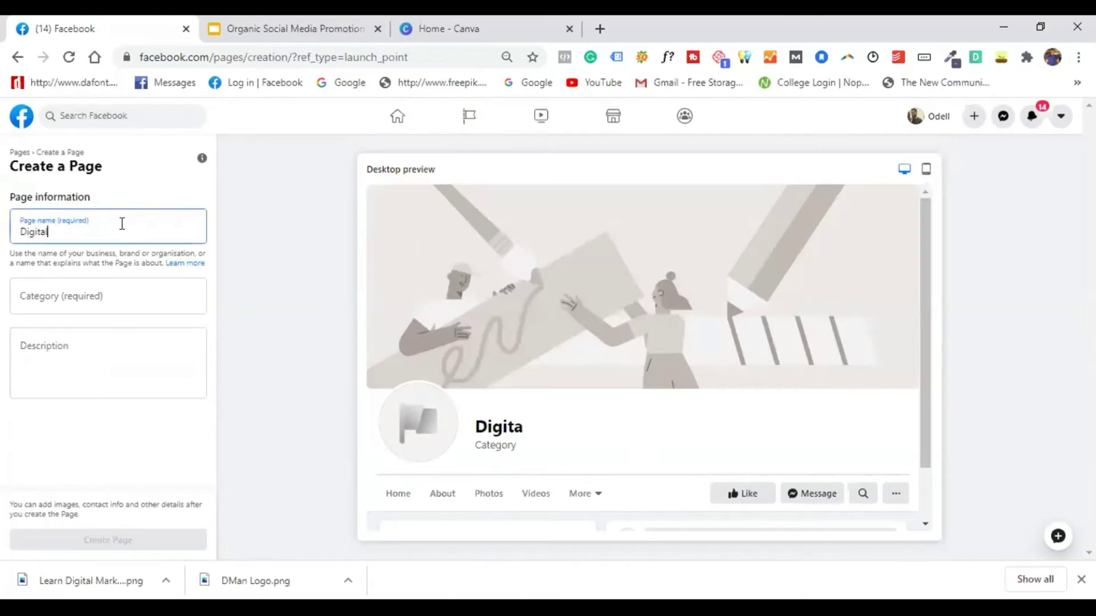
type("Marketing ")
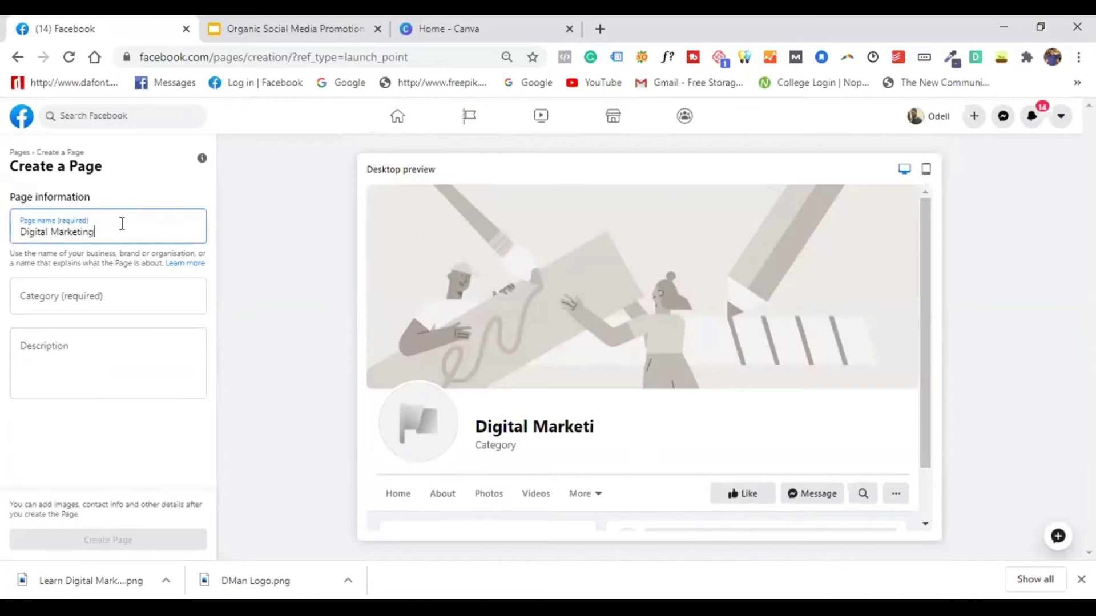
type("Man")
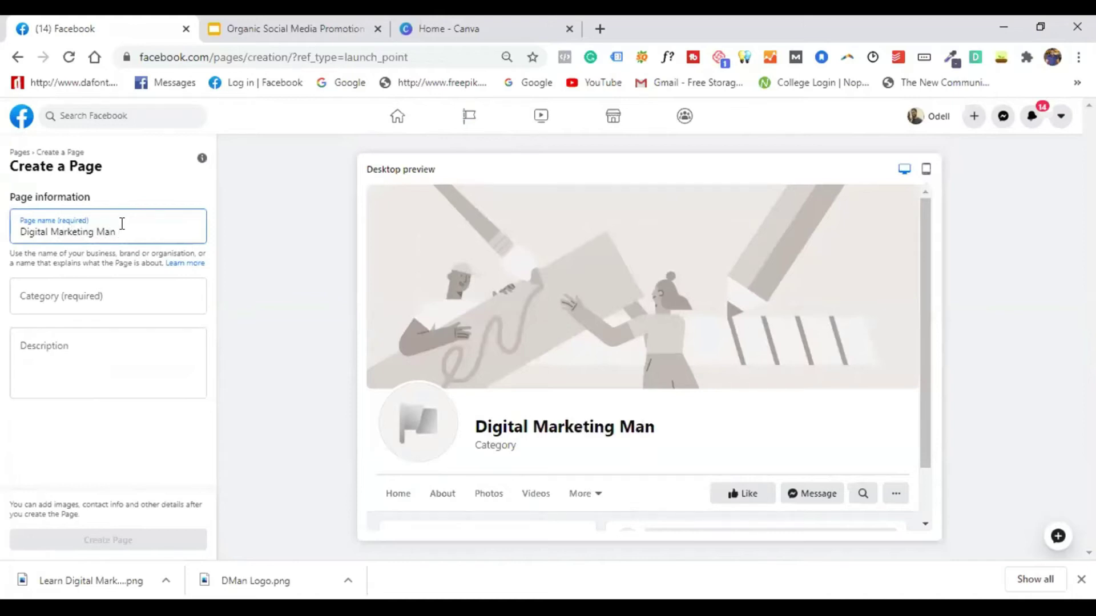
Search the page categories for "education" and assign the Education category
left_click(115, 298)
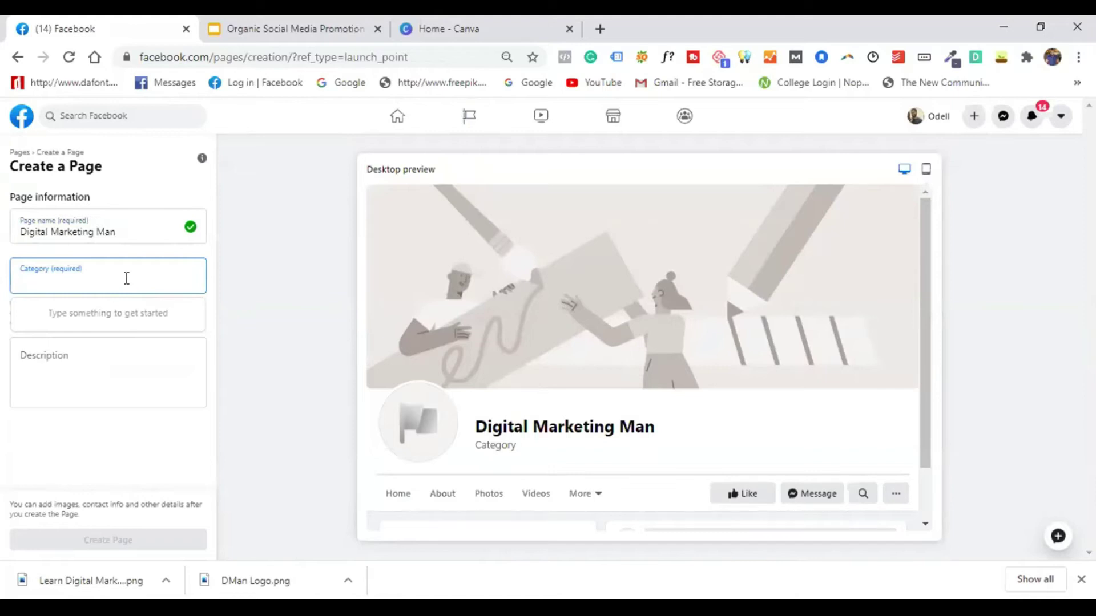
type("edu")
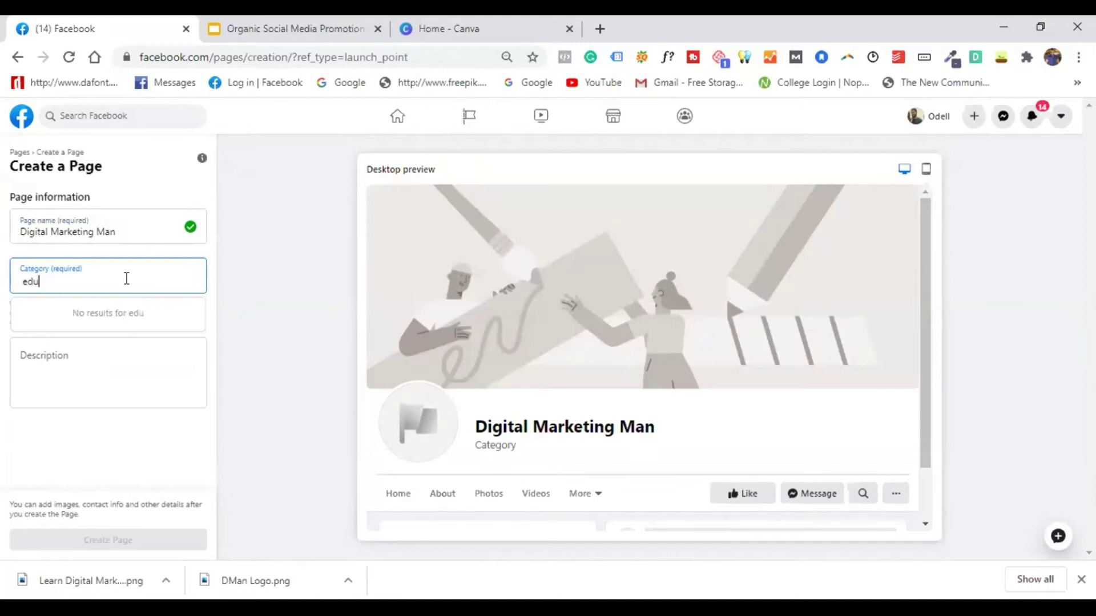
type("cation")
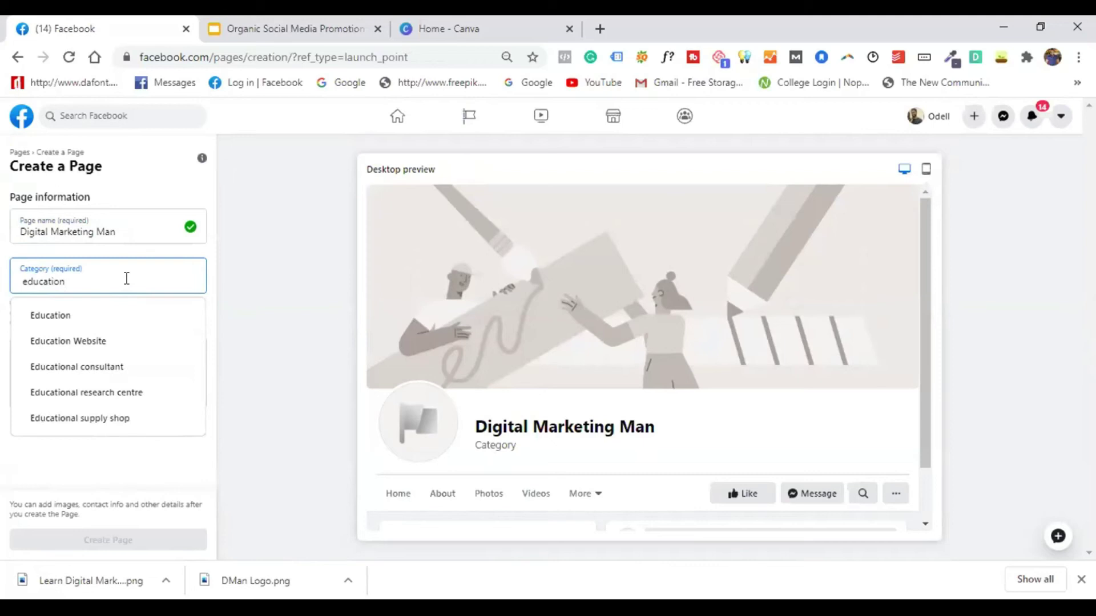
left_click(73, 322)
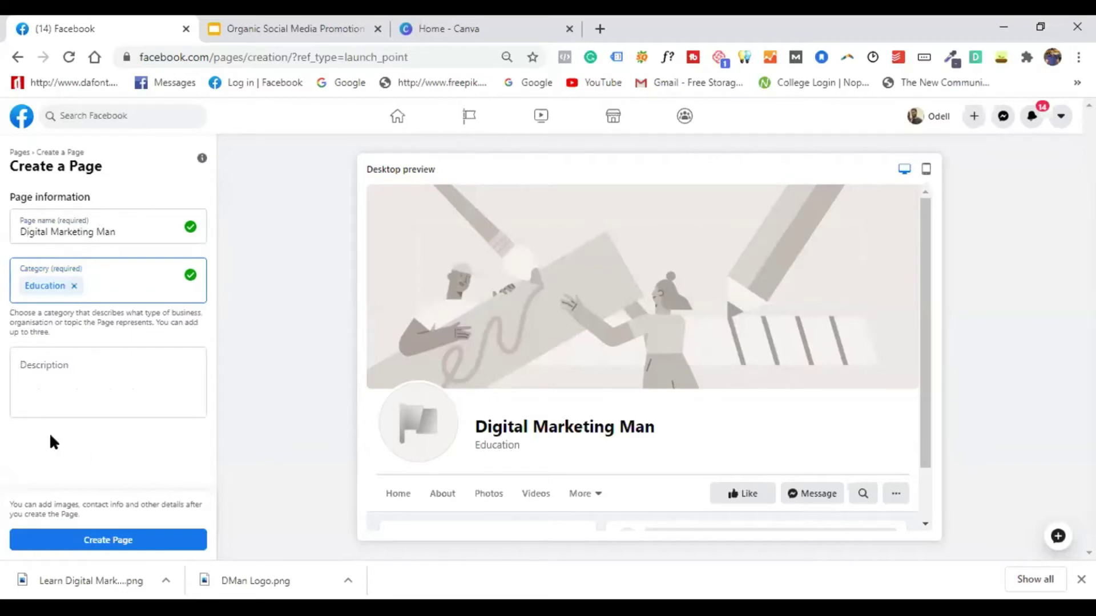
Describe the page as "Digital Marketing Man is your one stop place to learn everything about digital marketing like SEO, SMM, Content Writing etc" and create it
left_click(73, 369)
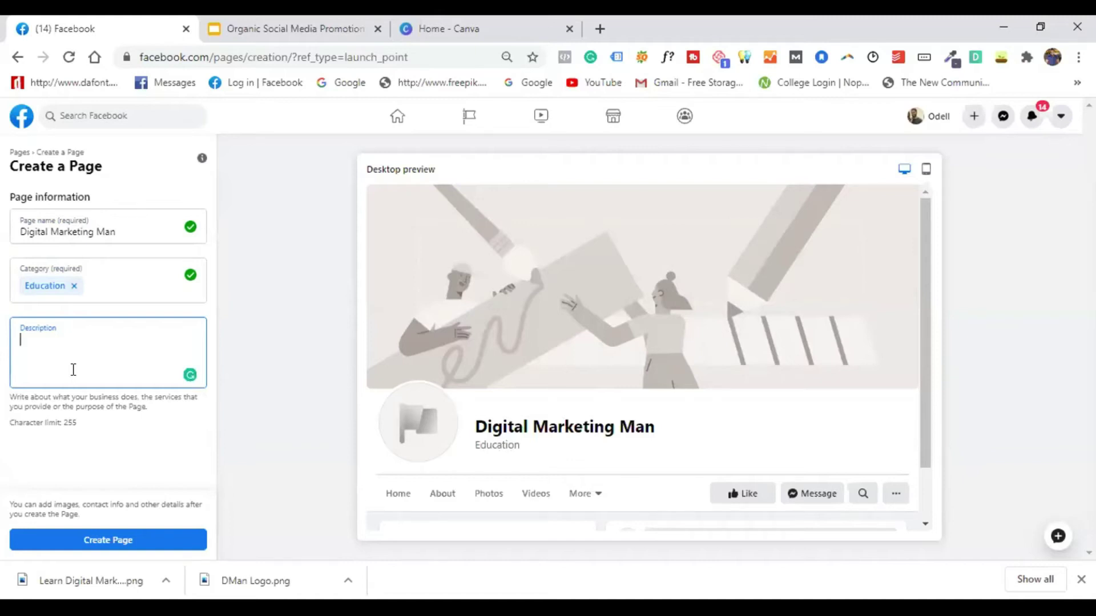
type("Digital Marketing Man is ")
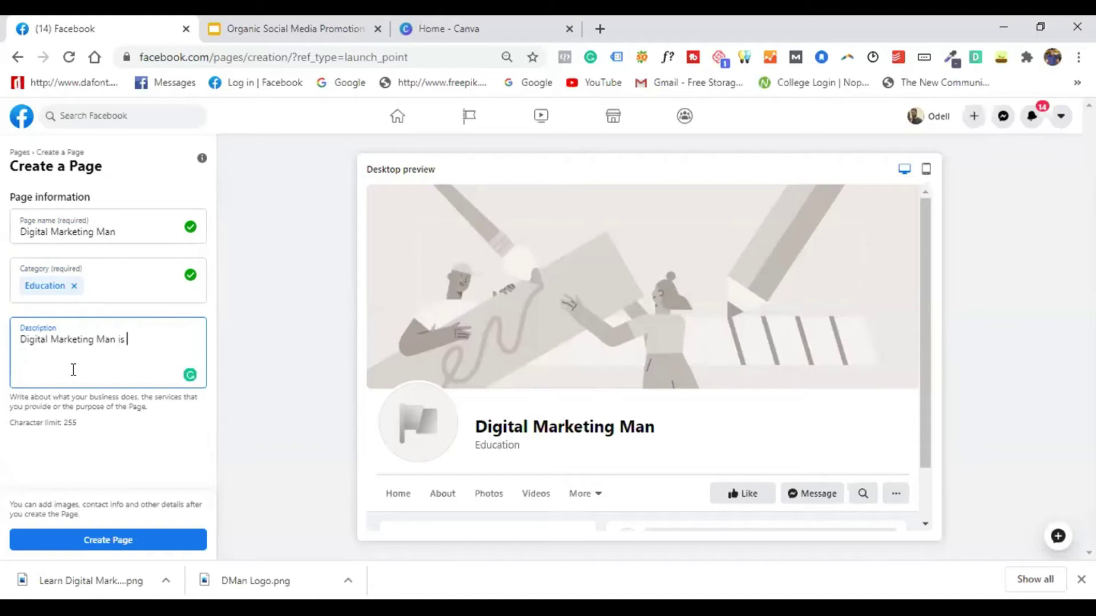
type("your one stop pla")
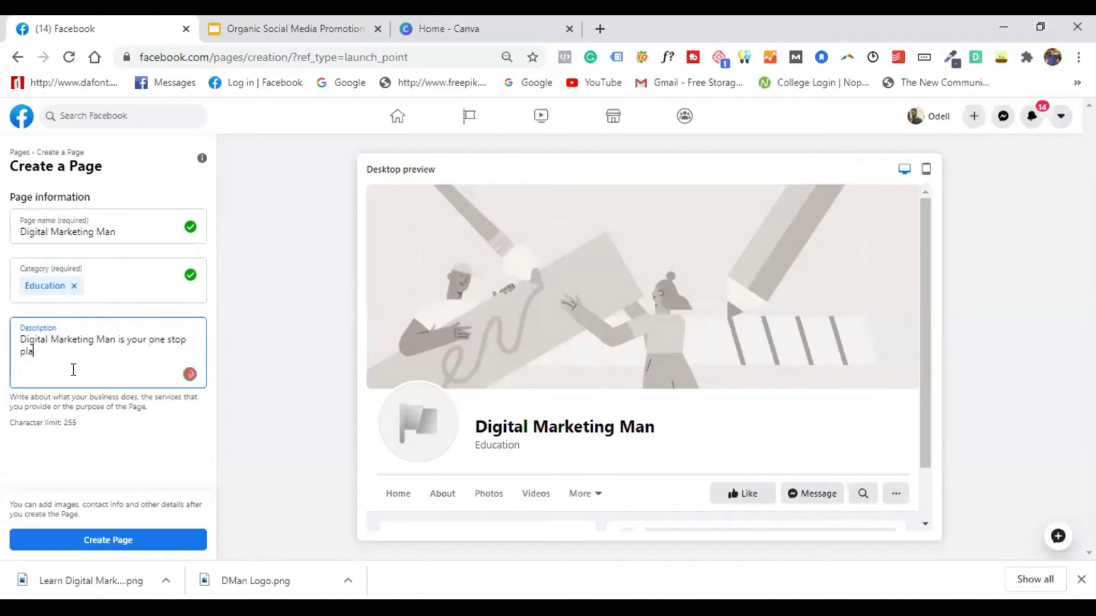
type("ce to learn everythi")
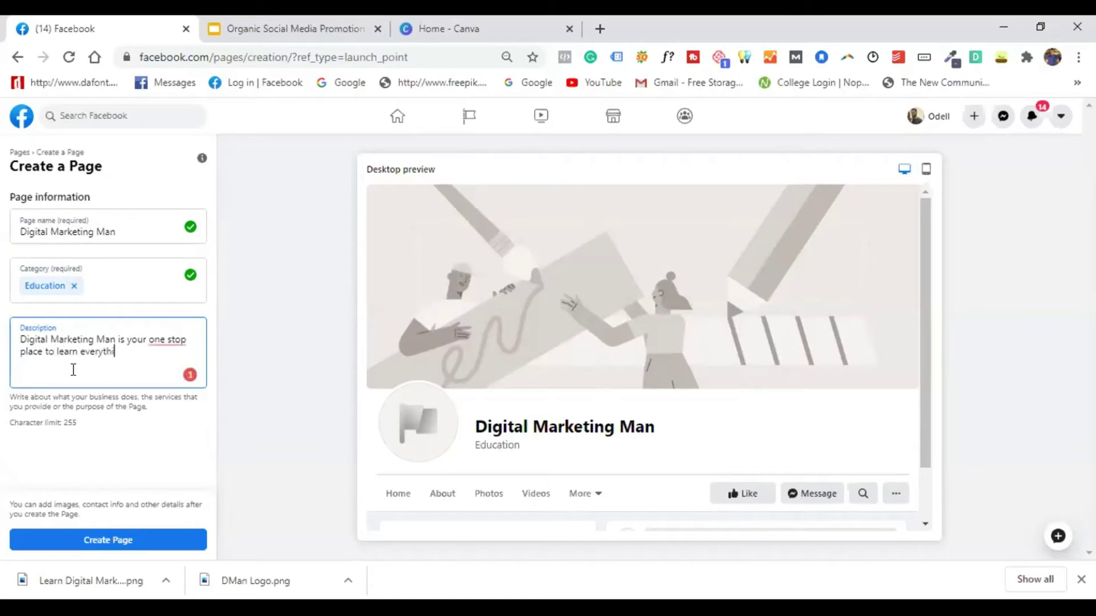
type("ng about")
type(" digital")
type(" marke")
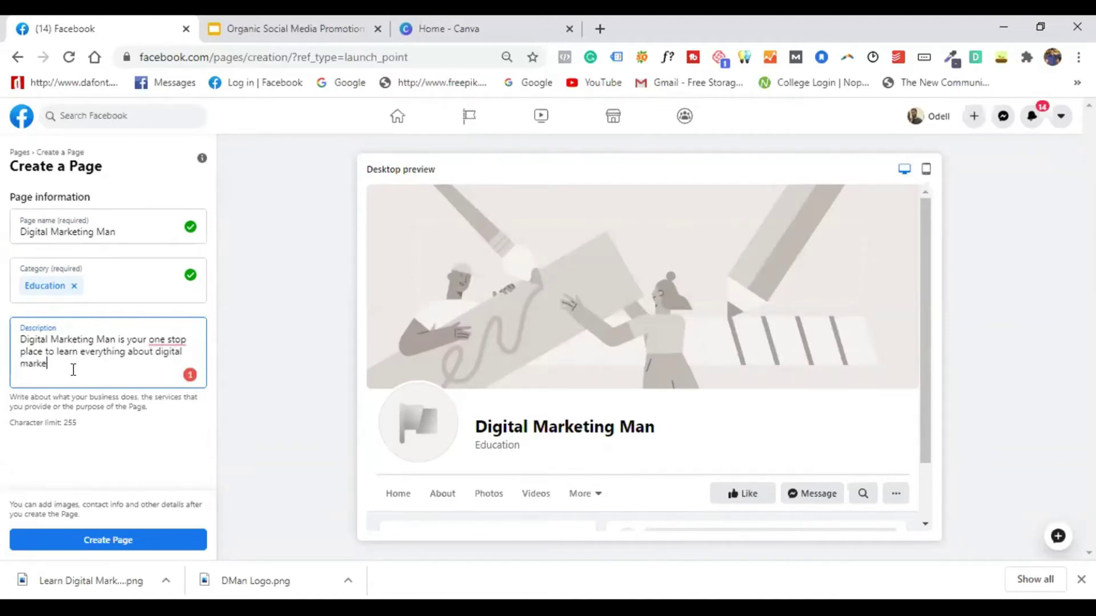
type("ting like SEO, SMM, Content Writing")
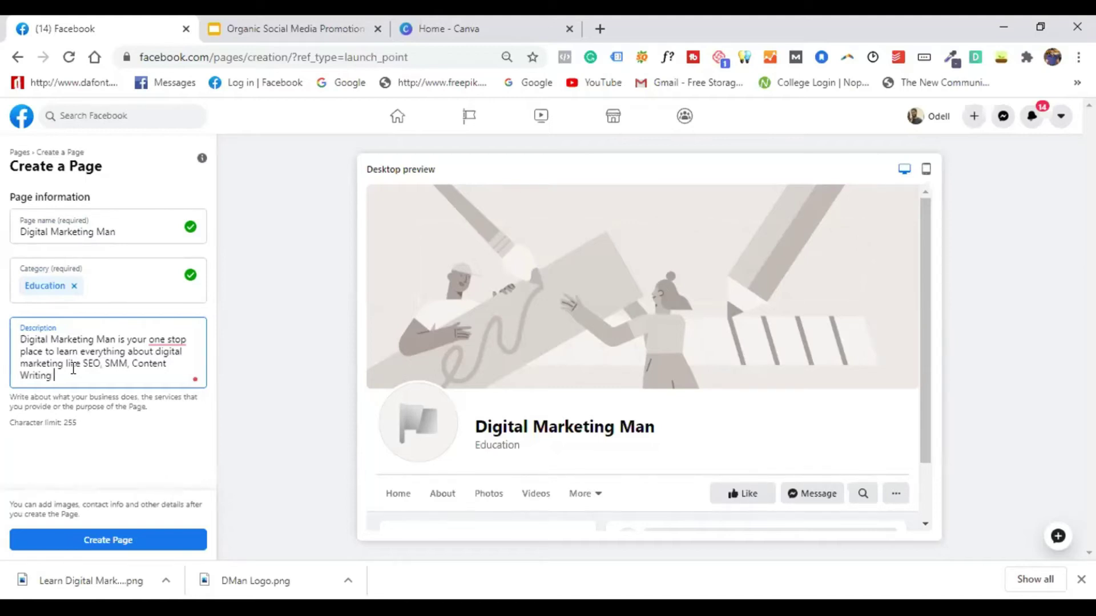
type("etc")
left_click(93, 419)
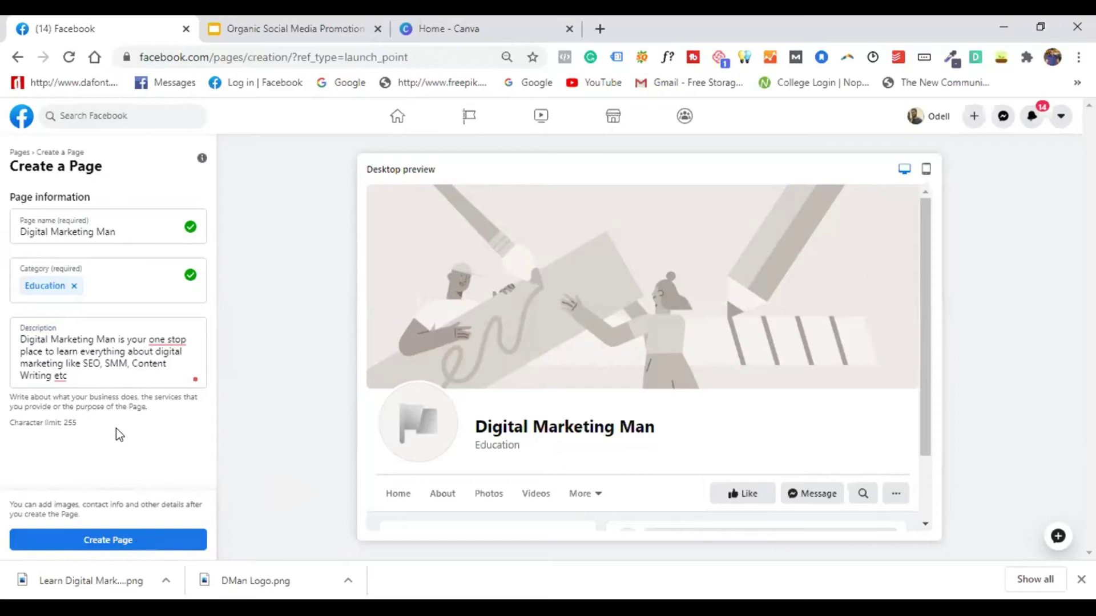
left_click(110, 540)
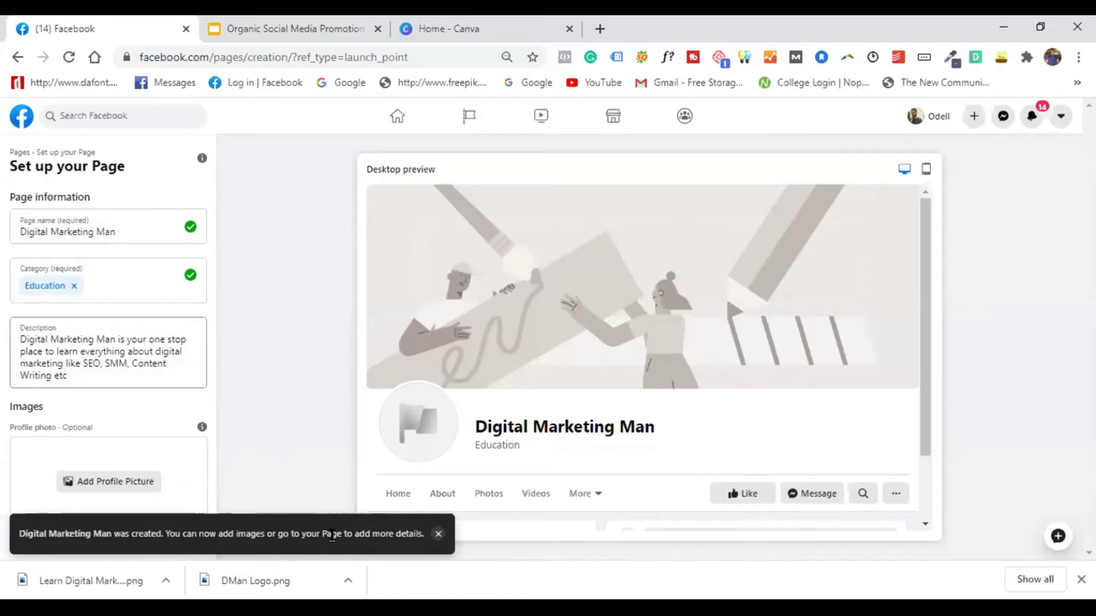
scroll(414, 289, "down", 1)
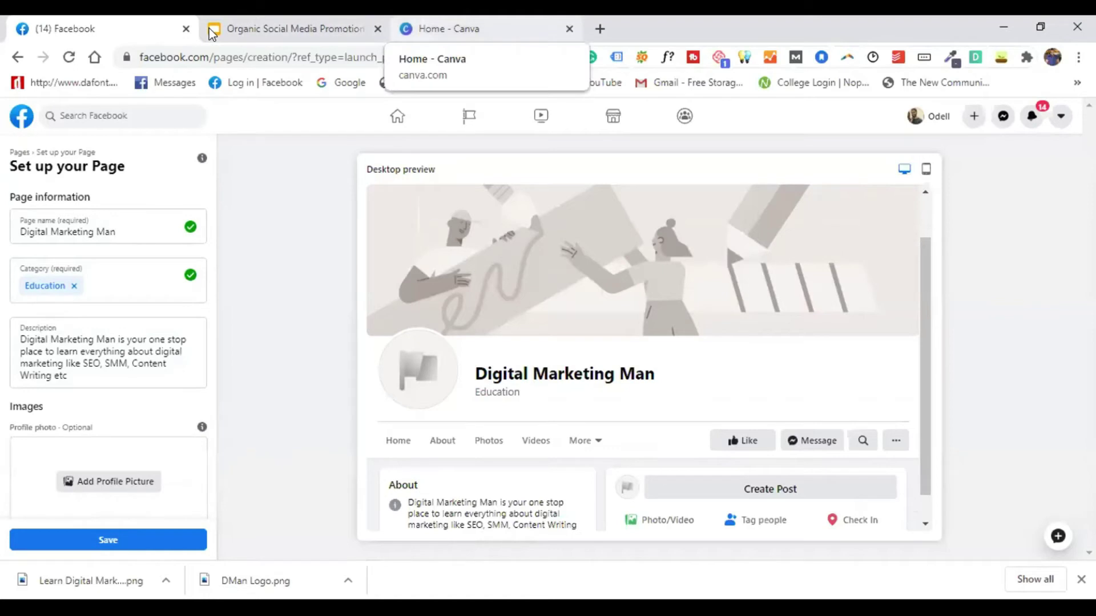
Switch to Canva, search the design types for "logo" and create a new blank Logo design
left_click(445, 29)
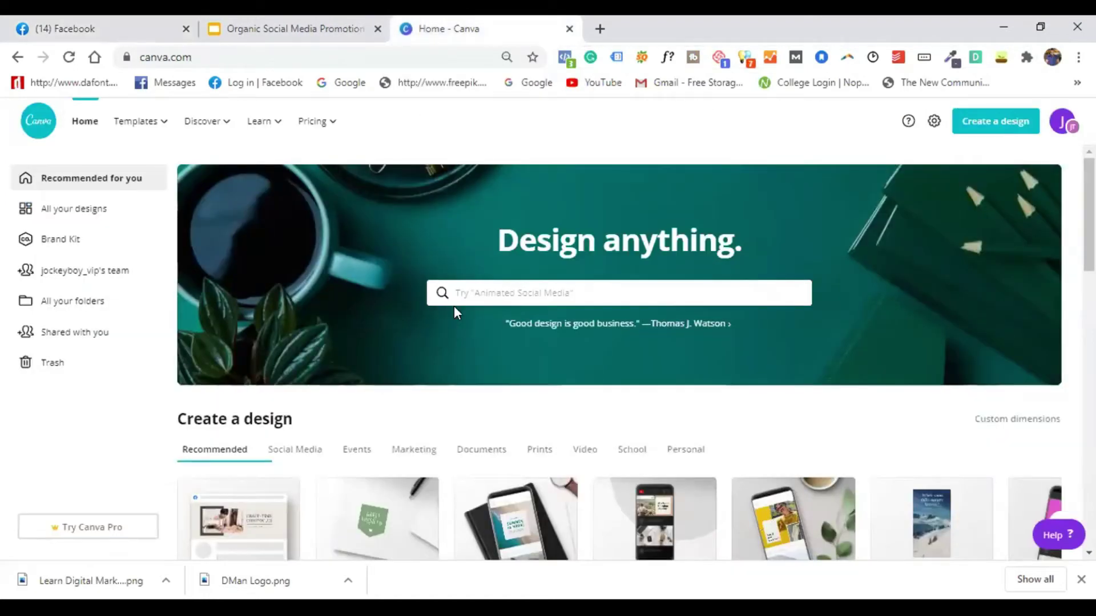
left_click(165, 60)
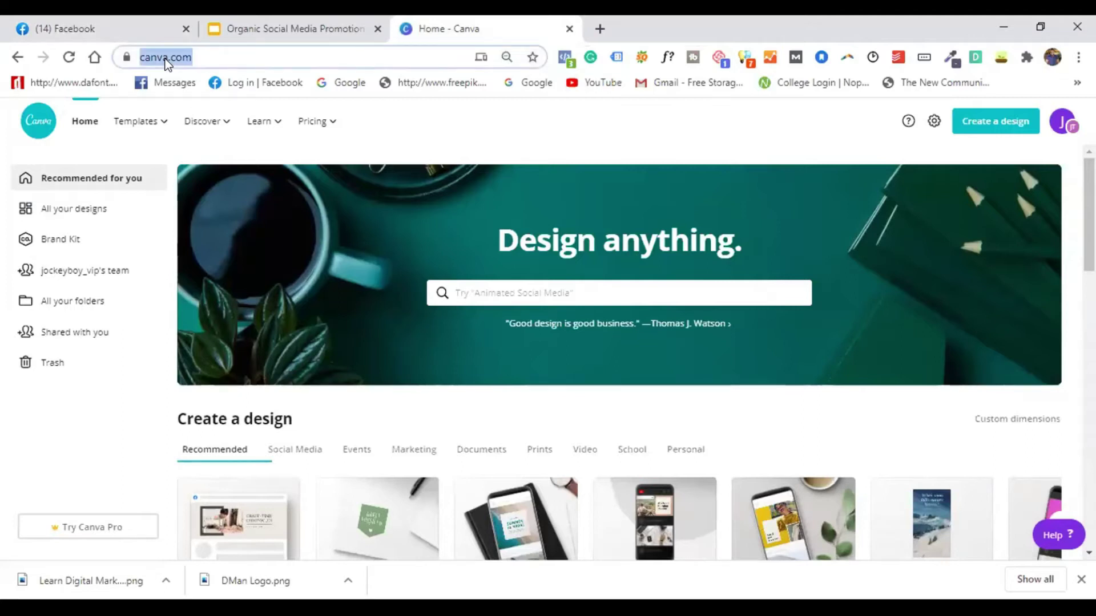
left_click(241, 55)
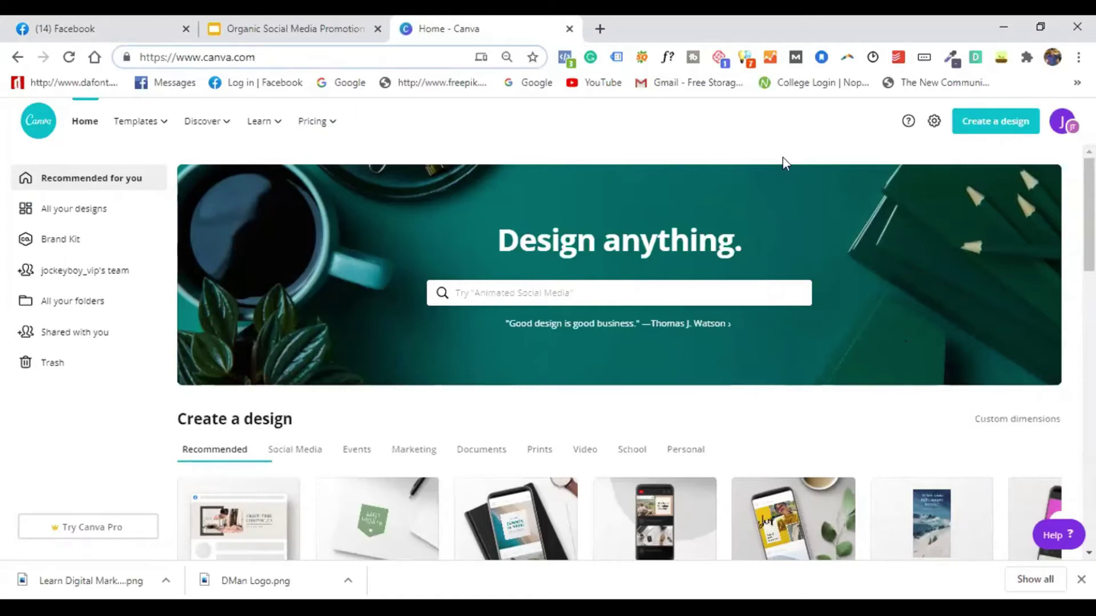
left_click(998, 131)
left_click(998, 131)
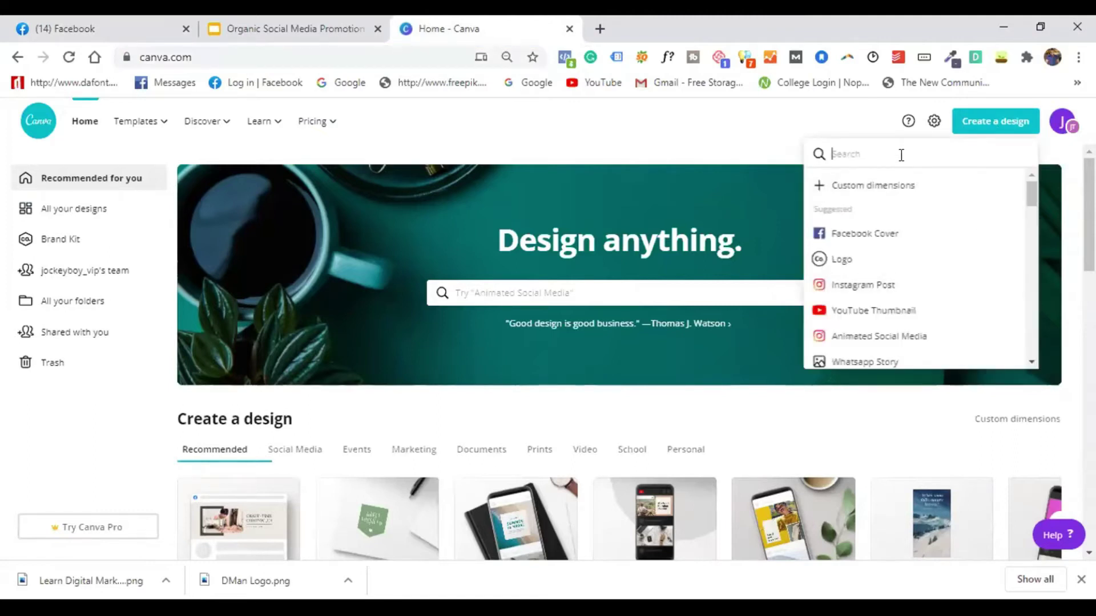
type("logo")
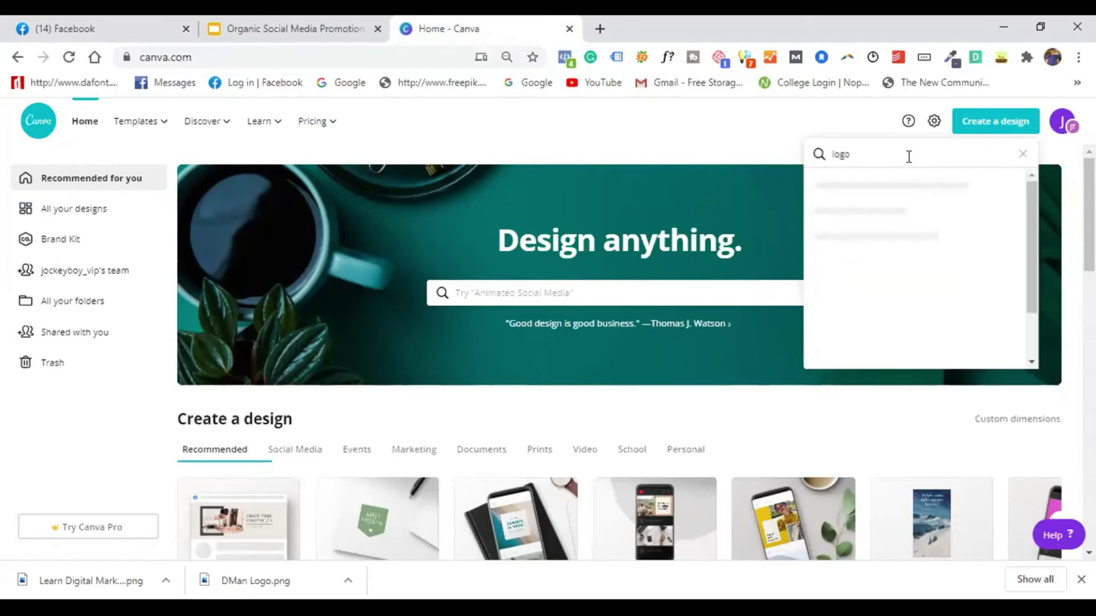
left_click(879, 193)
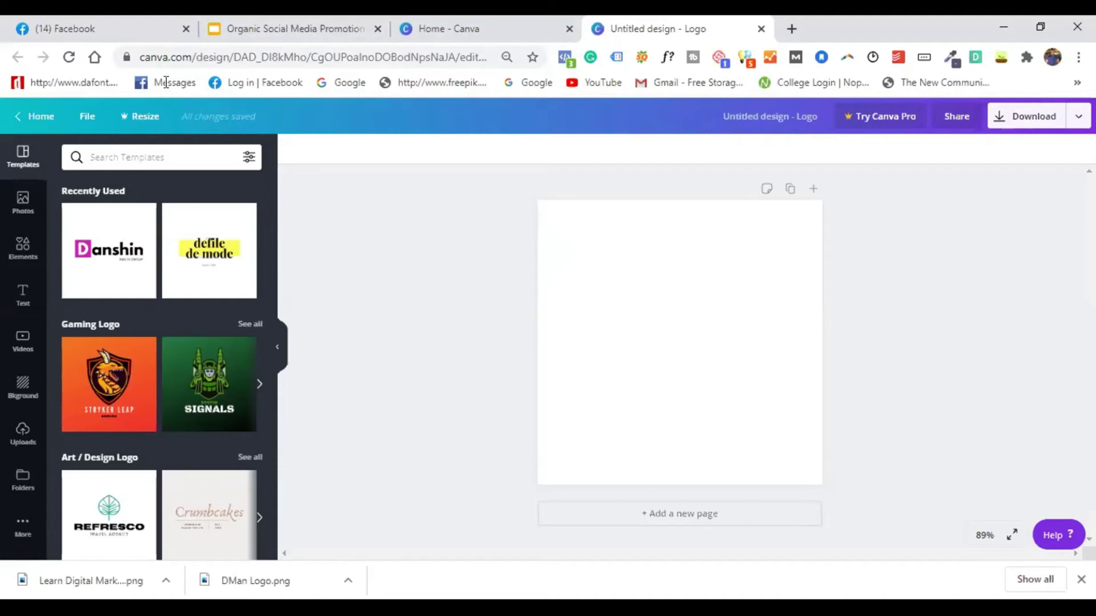
Browse the logo templates and apply the recently used Danshin template to the blank design
scroll(197, 268, "down", 3)
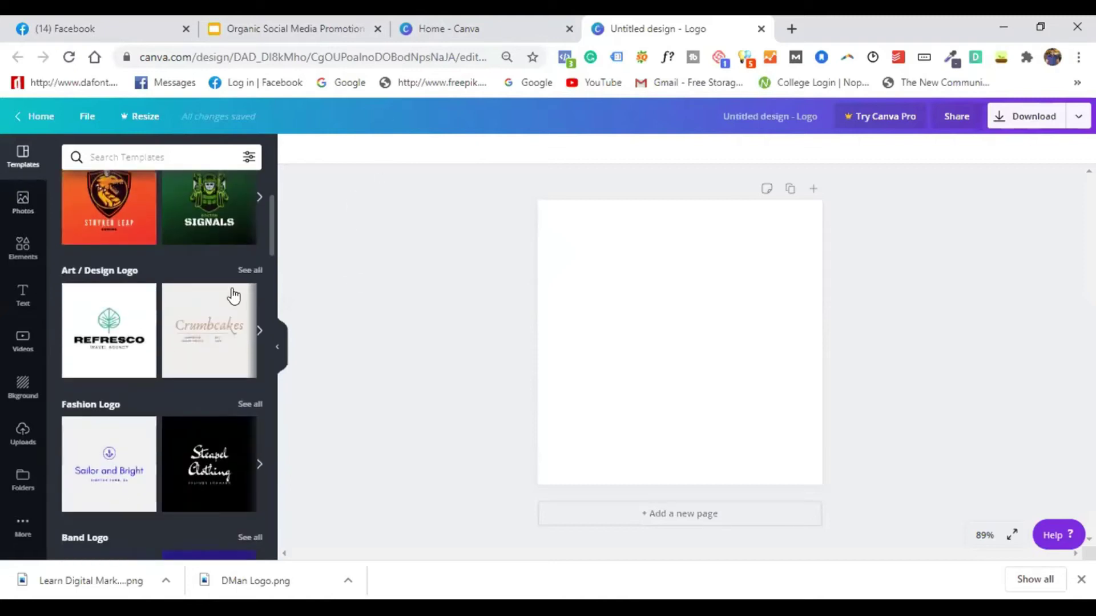
scroll(233, 295, "up", 2)
scroll(233, 294, "up", 2)
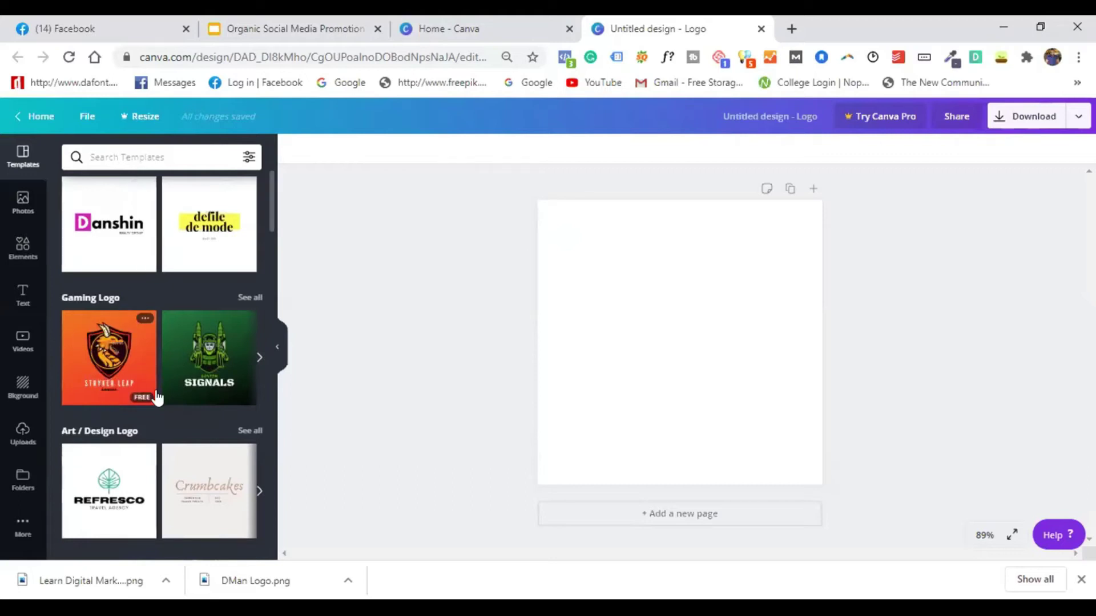
left_click(123, 245)
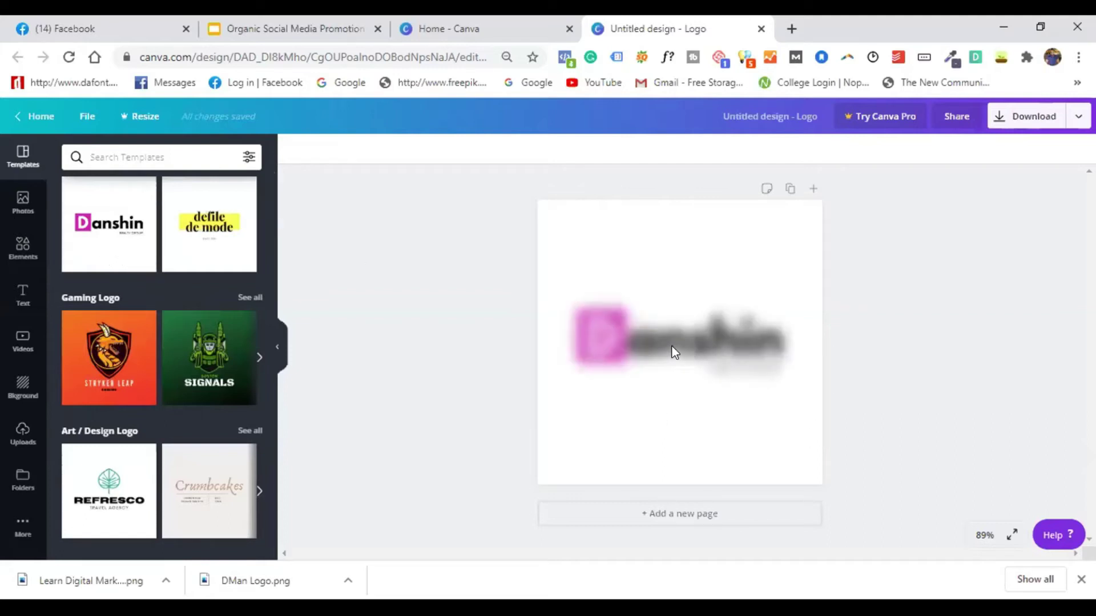
Replace the "anshin" part of the logo's name with "Man" so it reads DMan
left_click(588, 337)
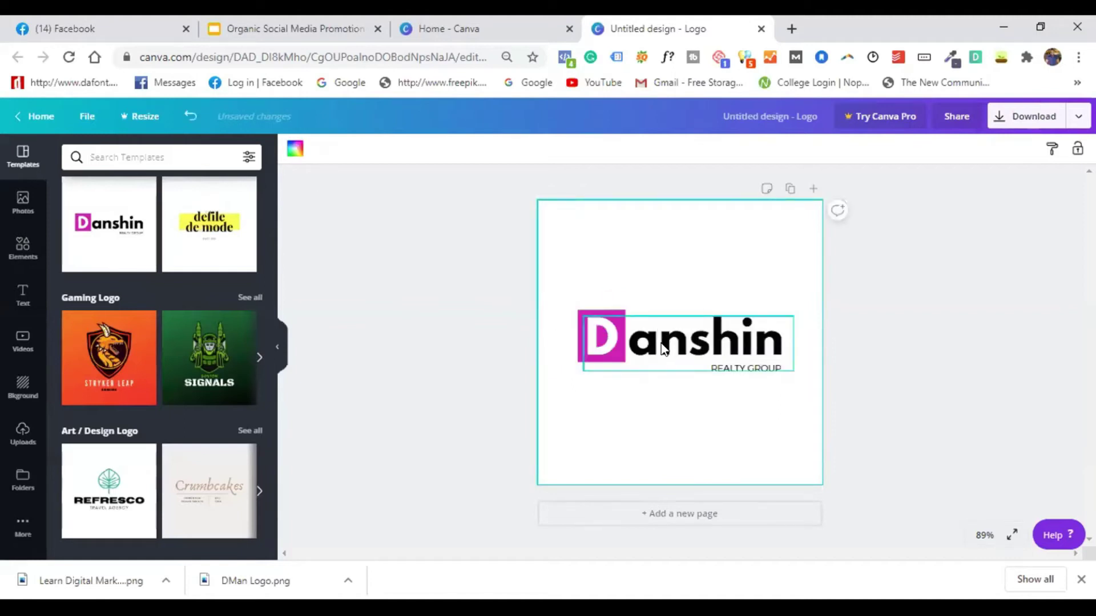
double_click(663, 346)
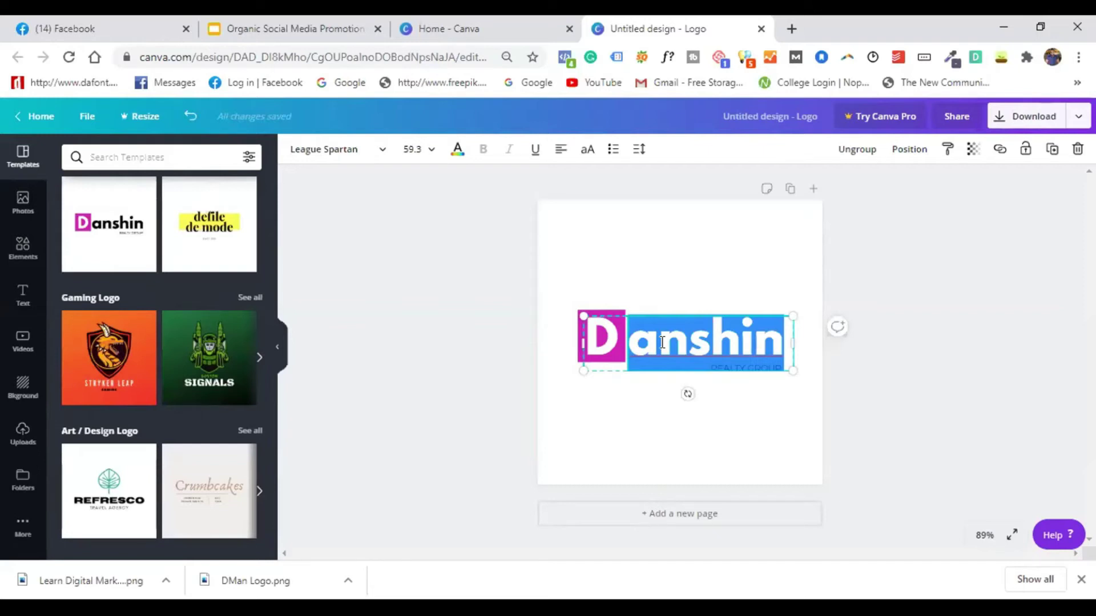
type("Man")
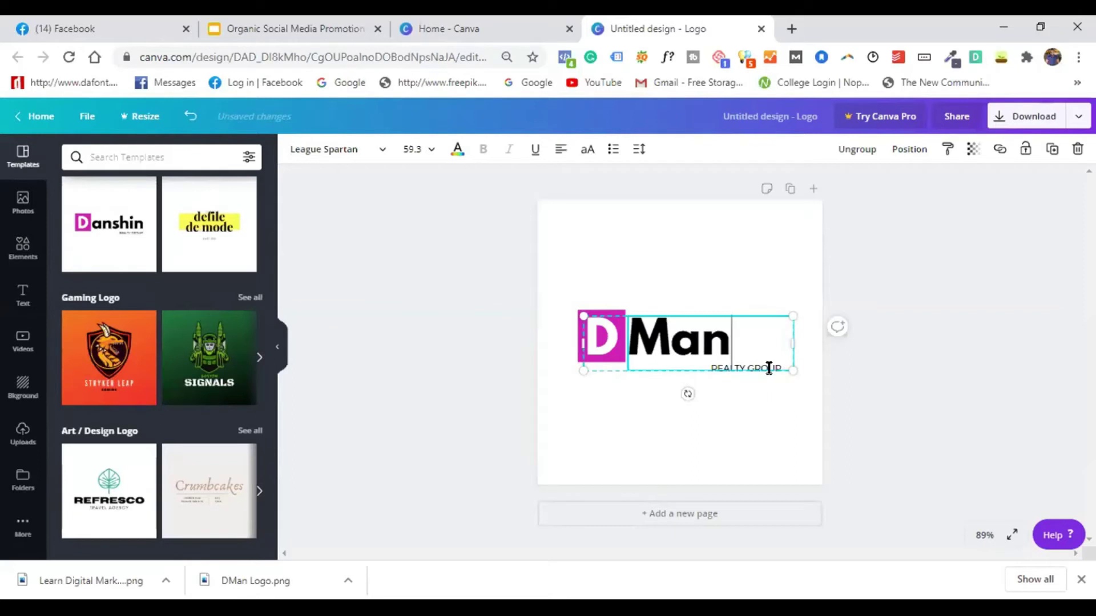
double_click(738, 365)
left_click(736, 419)
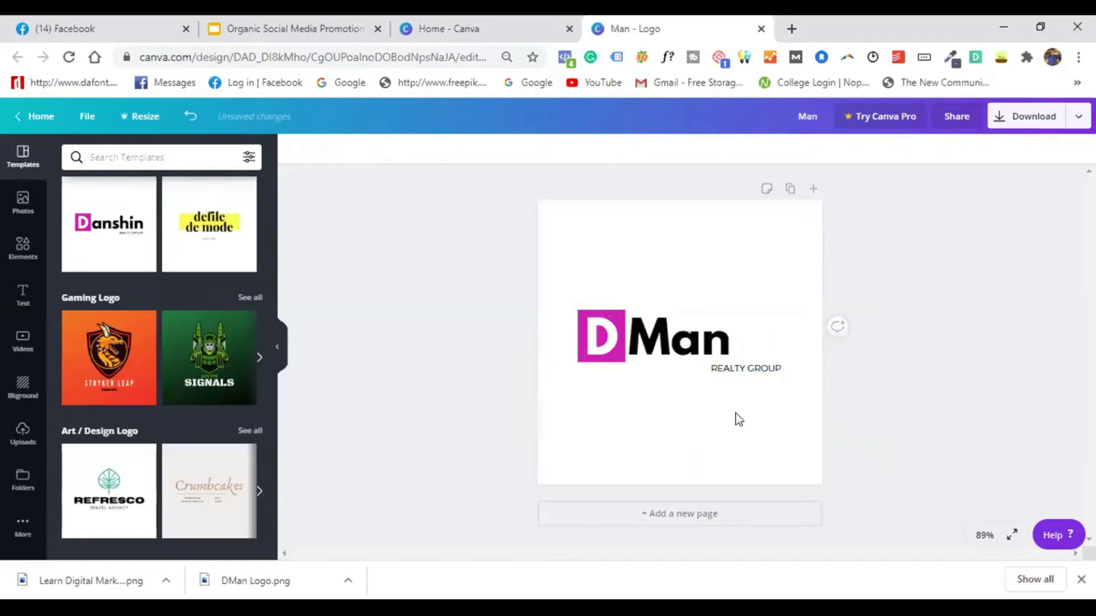
left_click(730, 369)
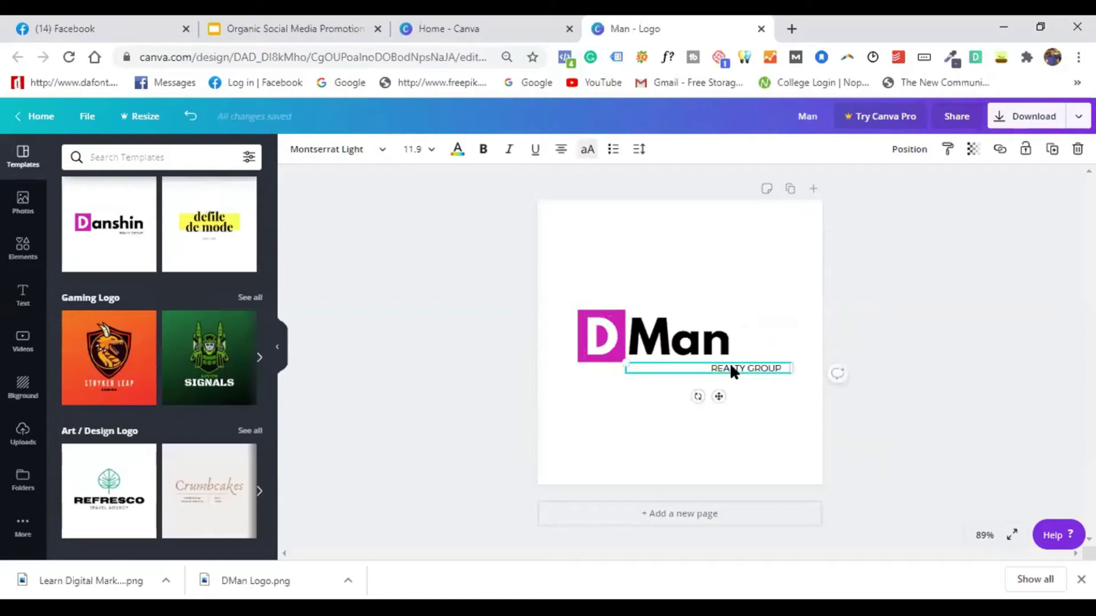
double_click(732, 365)
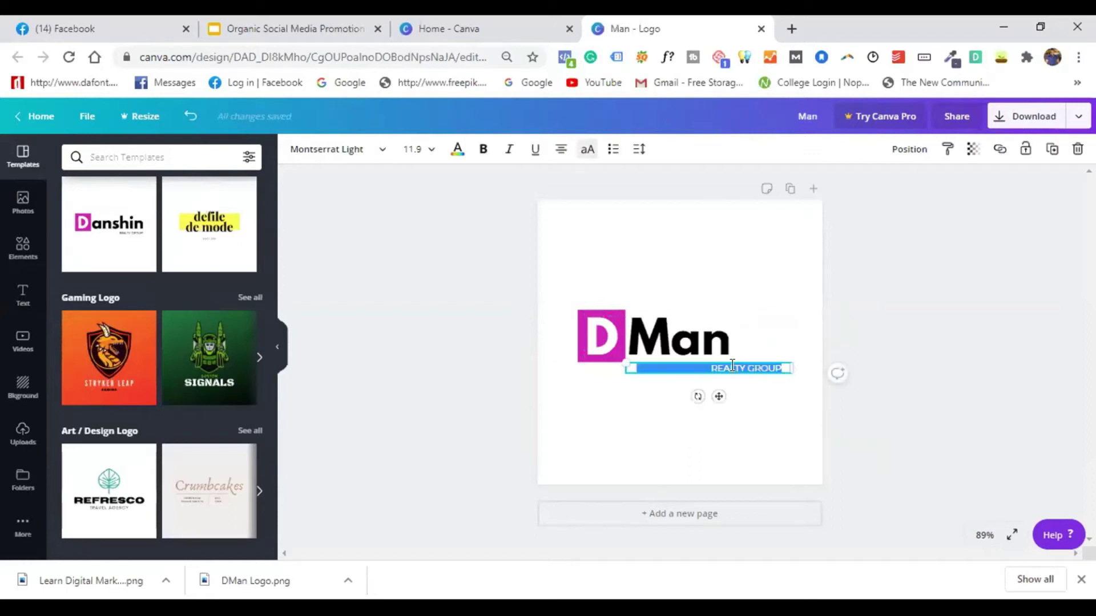
type("www.D")
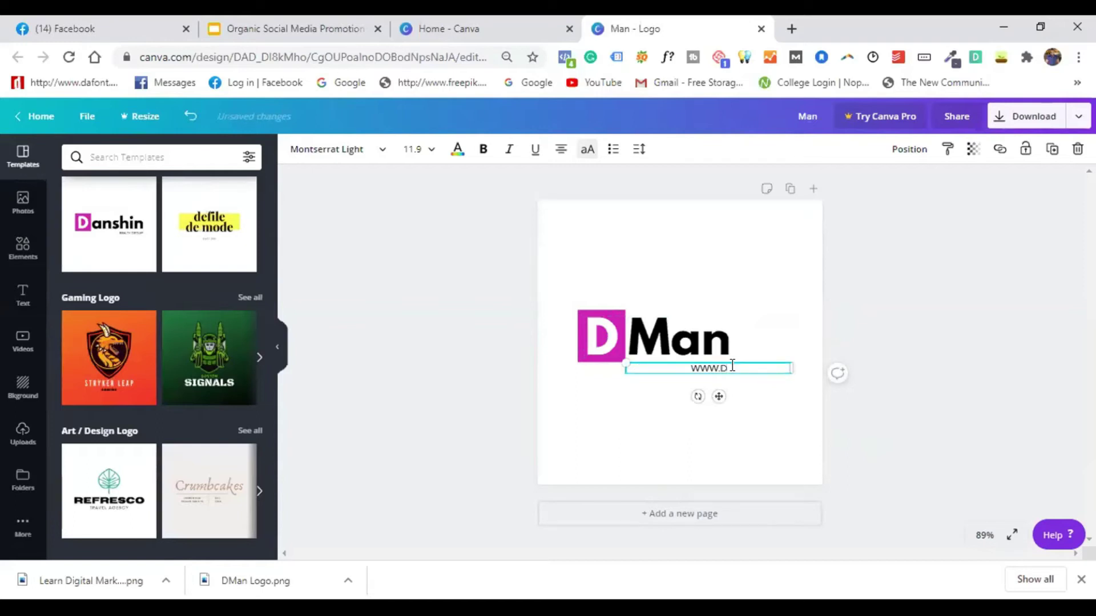
type("IGITALMARKETING")
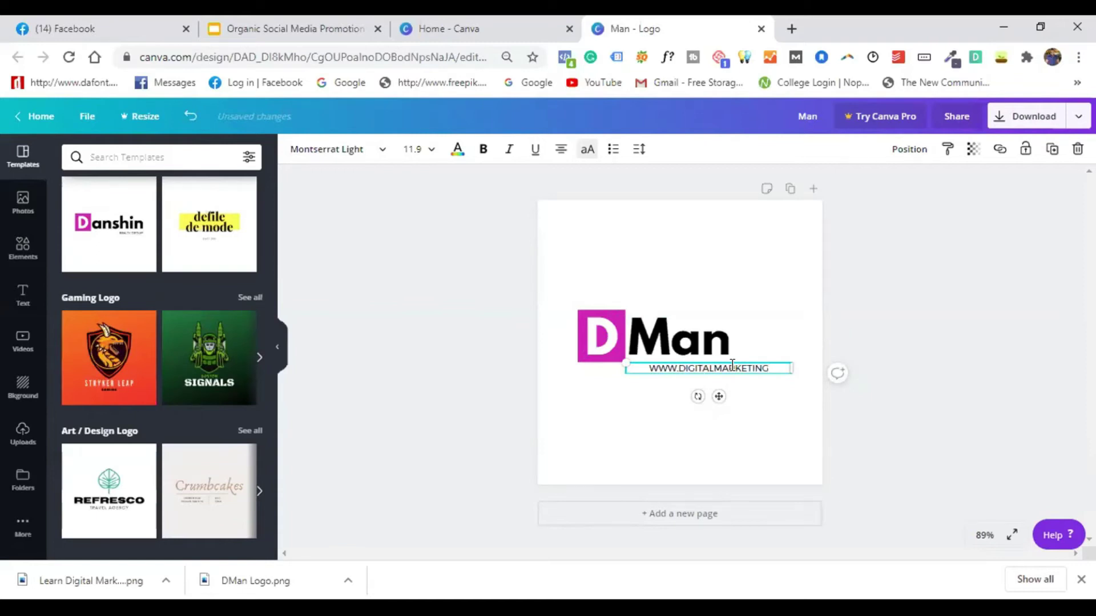
type("MAN.COM")
key("ctrl+a")
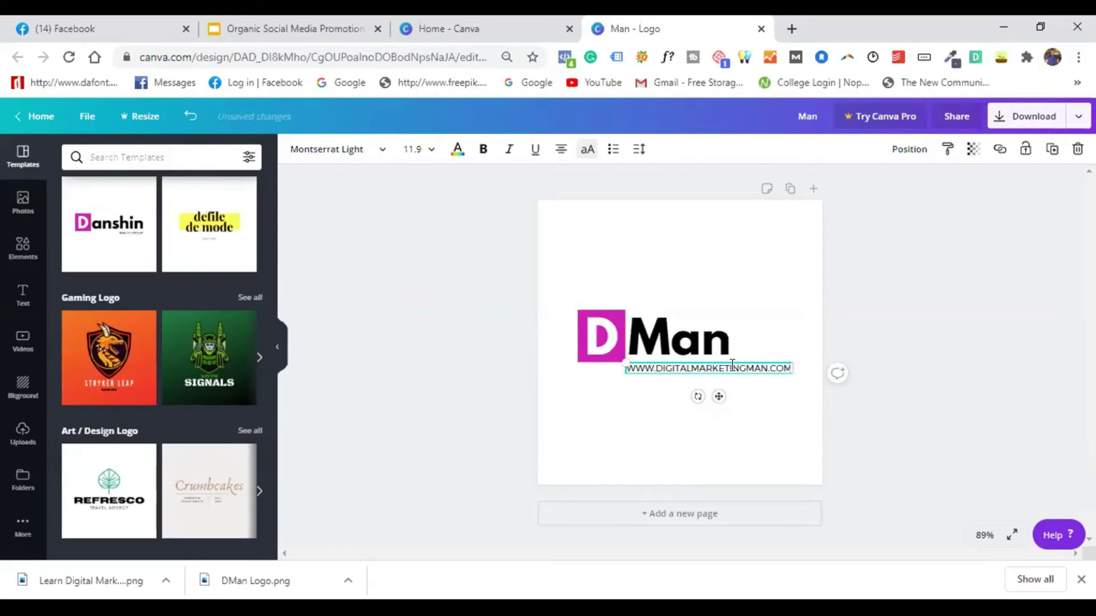
key("Escape")
Recolour the magenta square behind the letter D with the dark blue default colour
left_click(635, 318, "shift")
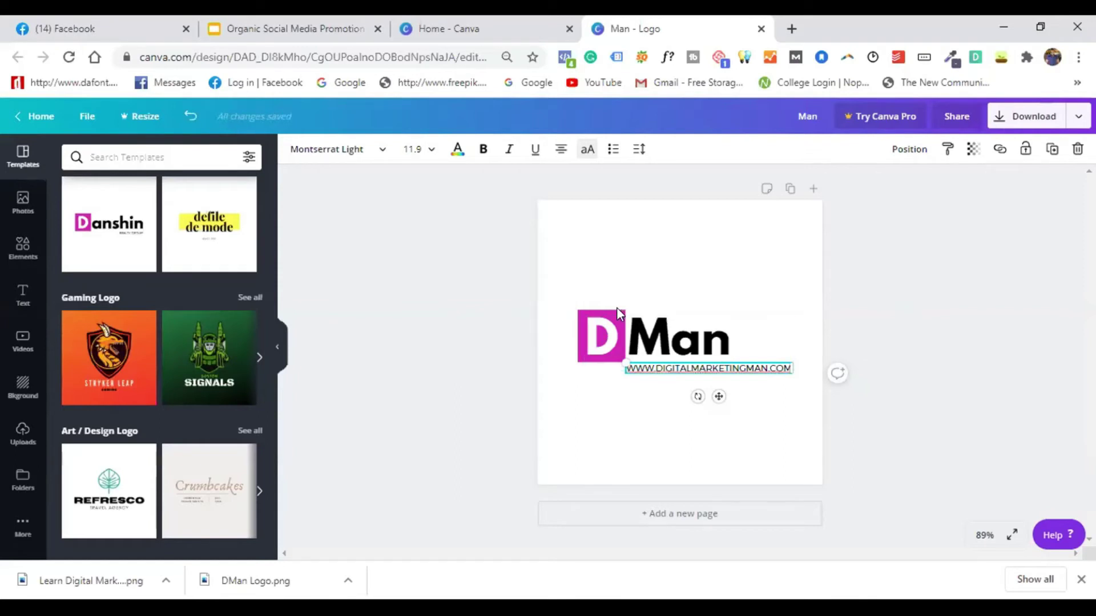
left_click(616, 317)
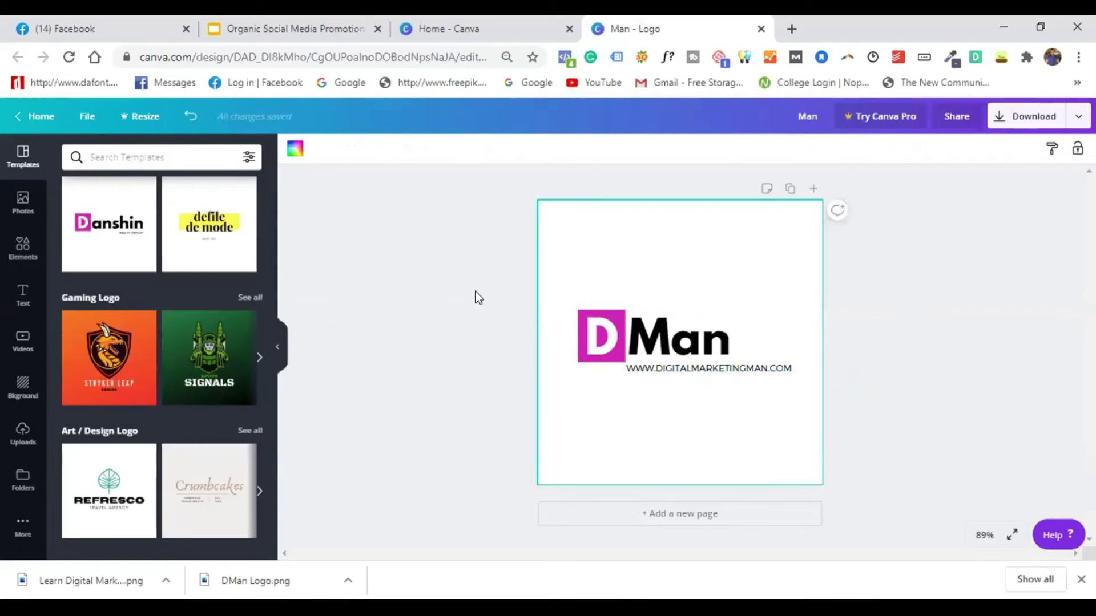
left_click(582, 310)
left_click(295, 150)
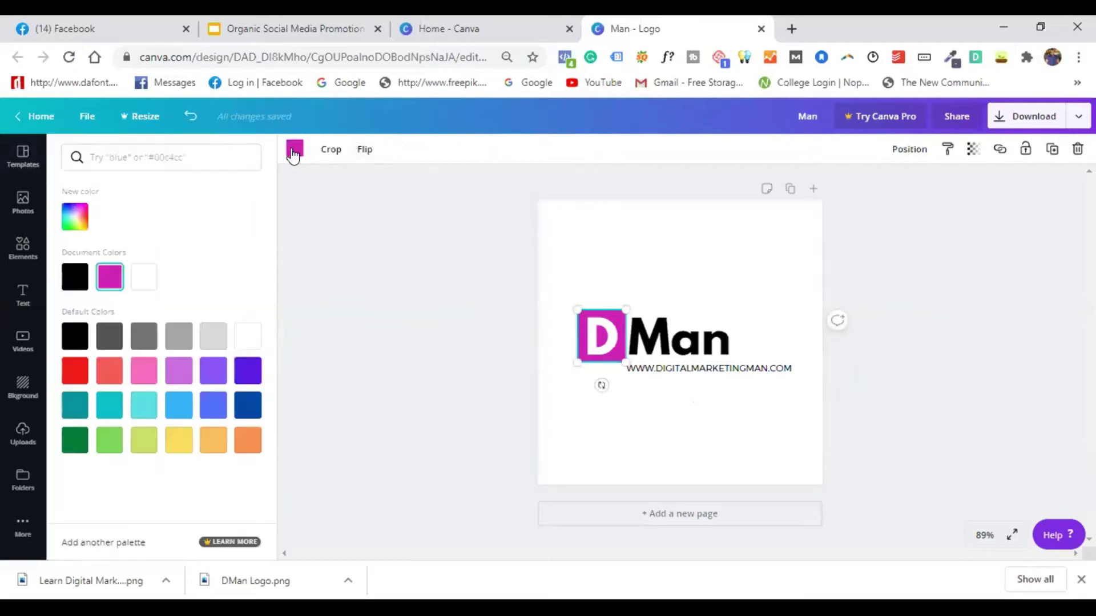
left_click(253, 414)
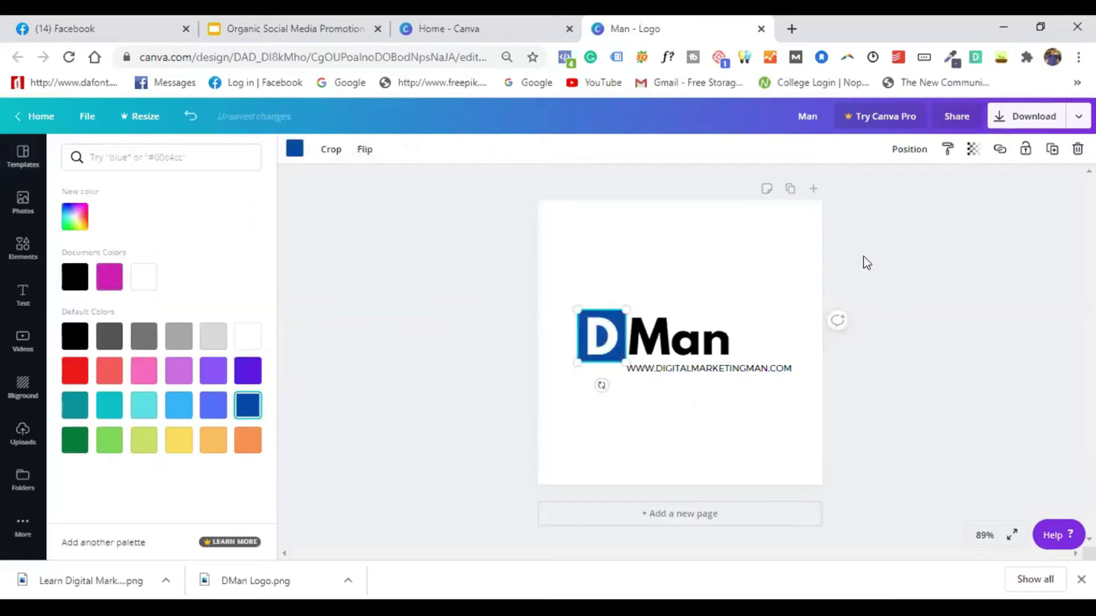
left_click(907, 241)
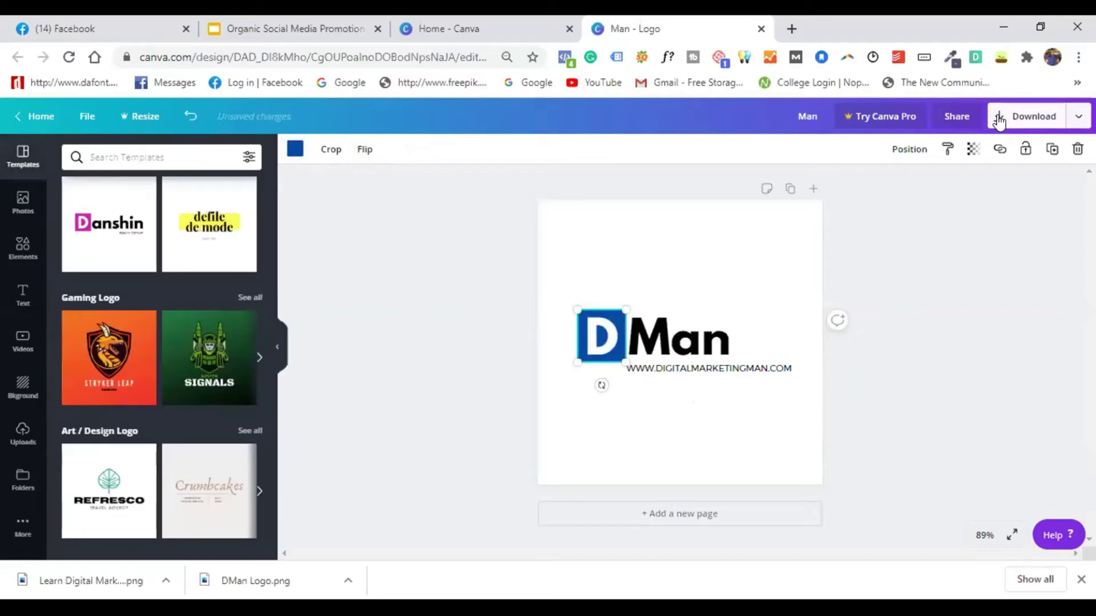
Download the logo as a PNG file and dismiss the business card printing offer
left_click(1030, 117)
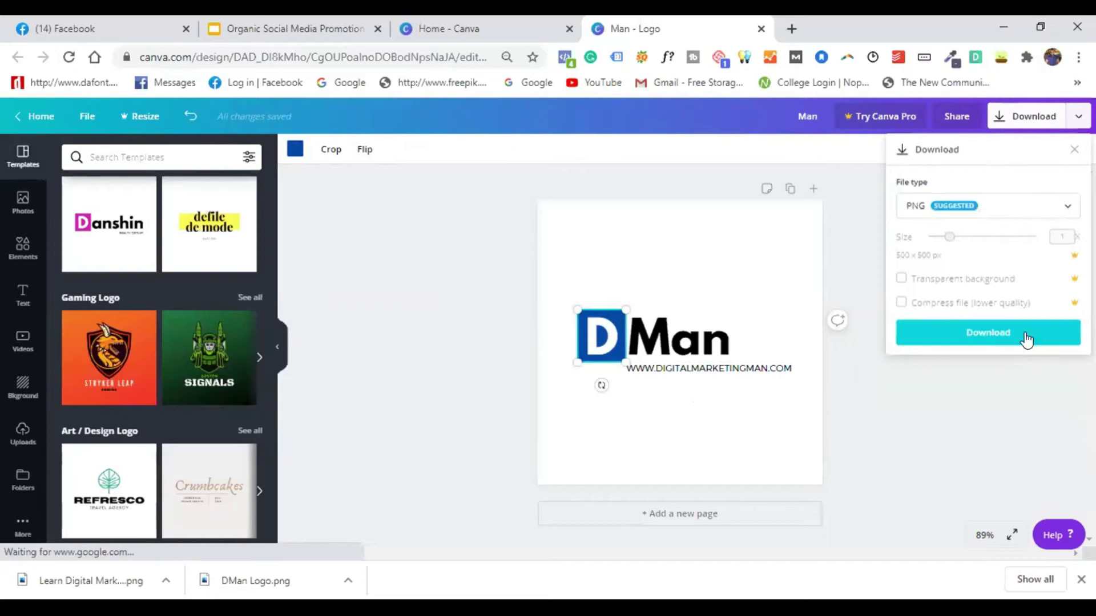
left_click(961, 339)
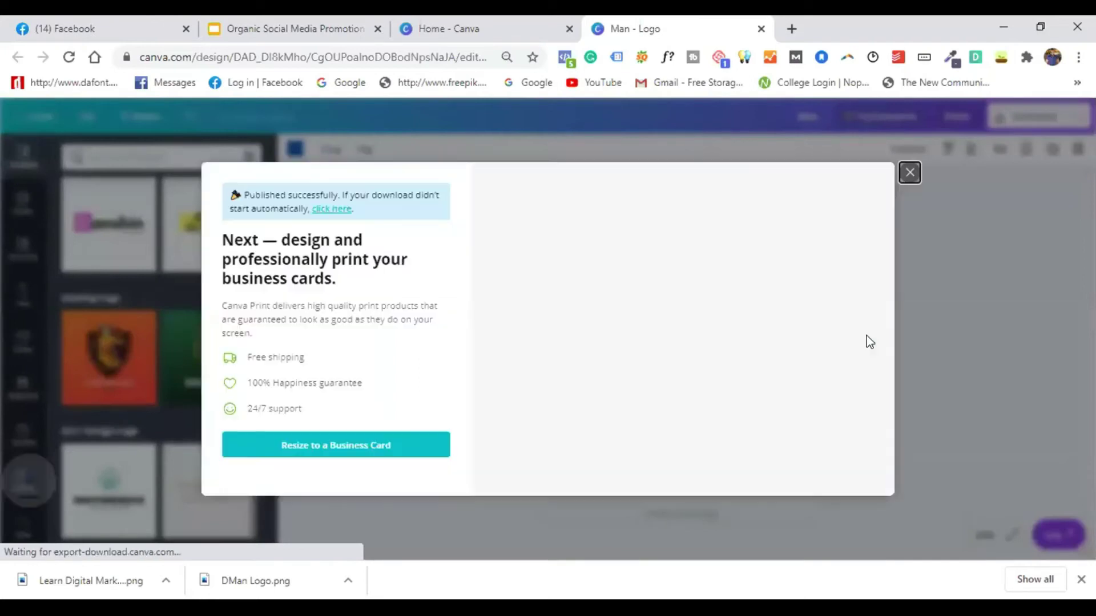
left_click(910, 173)
Switch to the Facebook page setup and add the image Man from Downloads as the profile picture
left_click(122, 25)
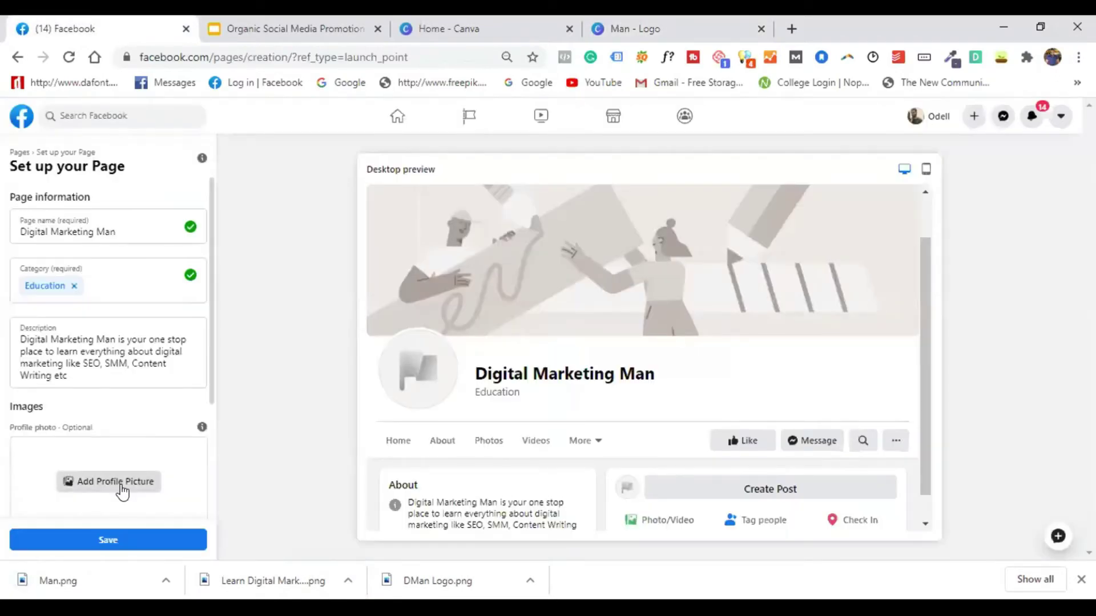
left_click(121, 484)
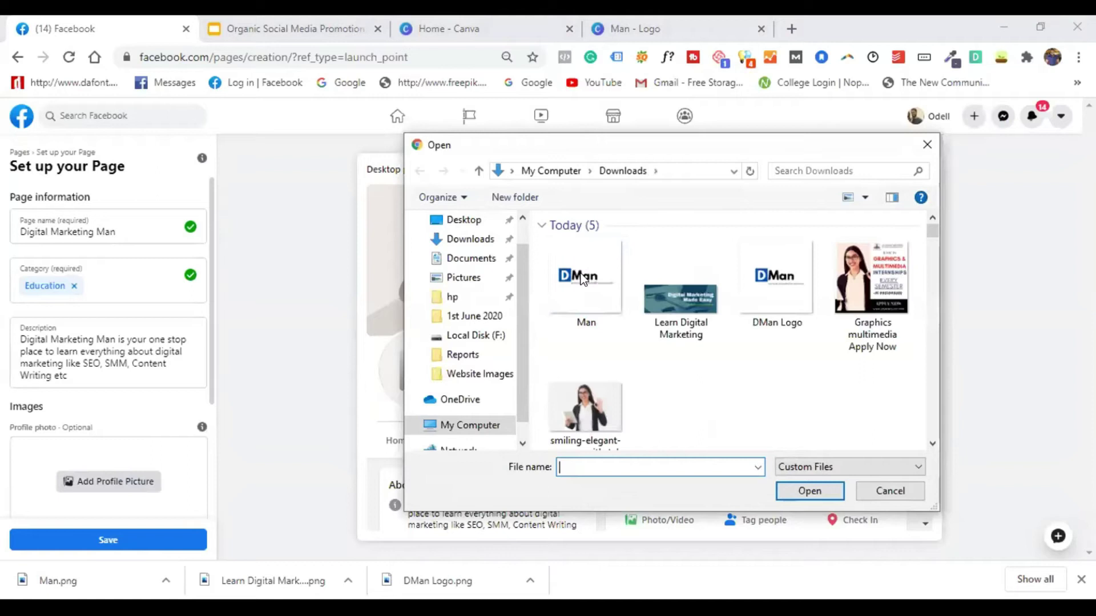
left_click(609, 295)
left_click(813, 491)
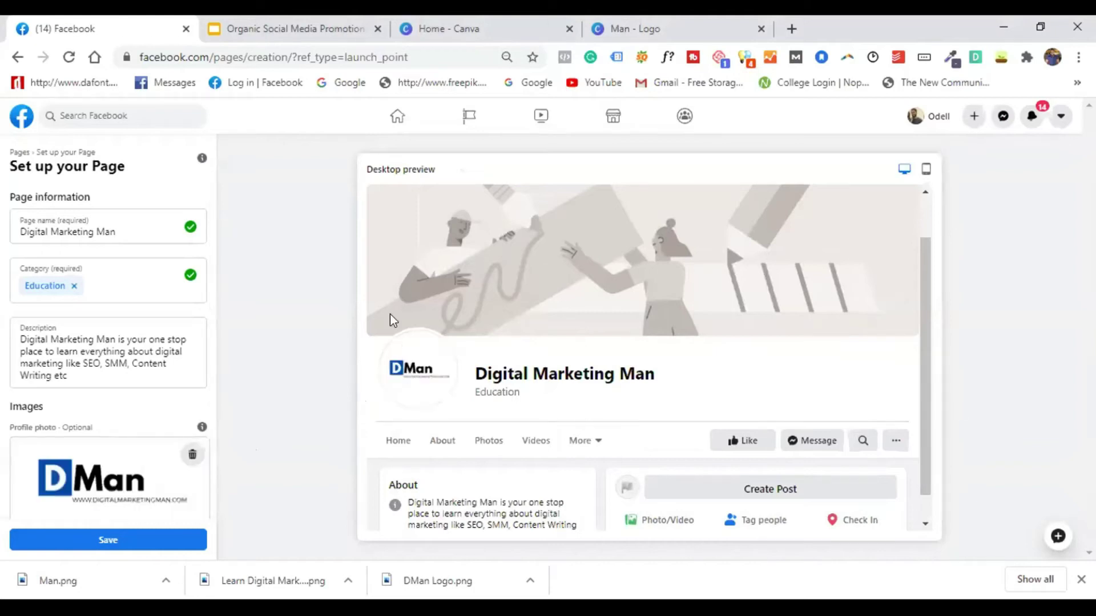
Switch to Canva, search the design types for "facebook cover" and create a new blank Facebook Cover design
scroll(108, 445, "down", 3)
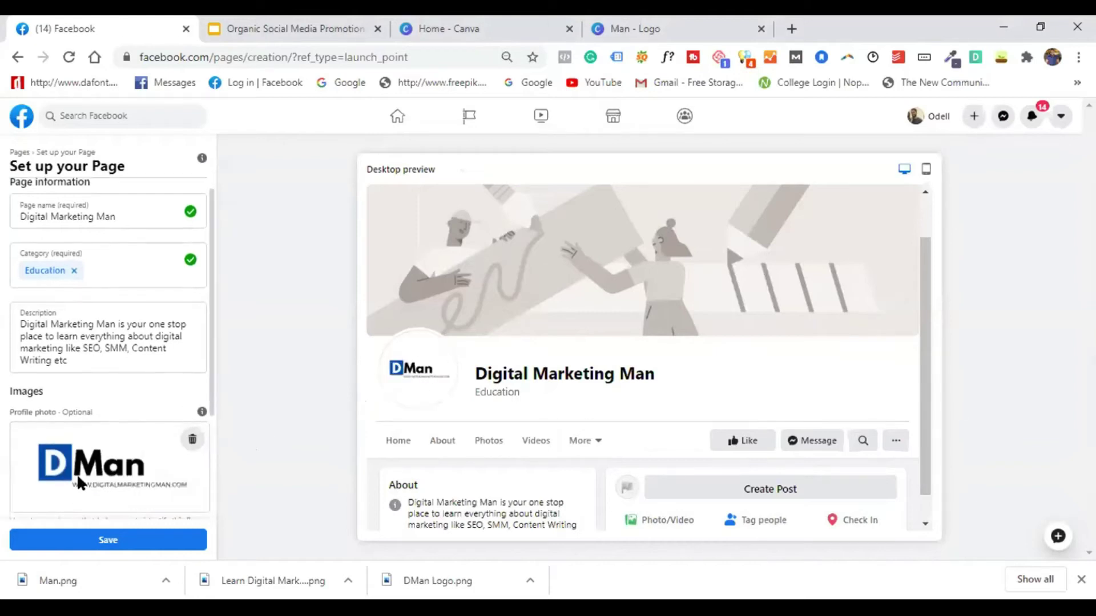
scroll(119, 451, "down", 1)
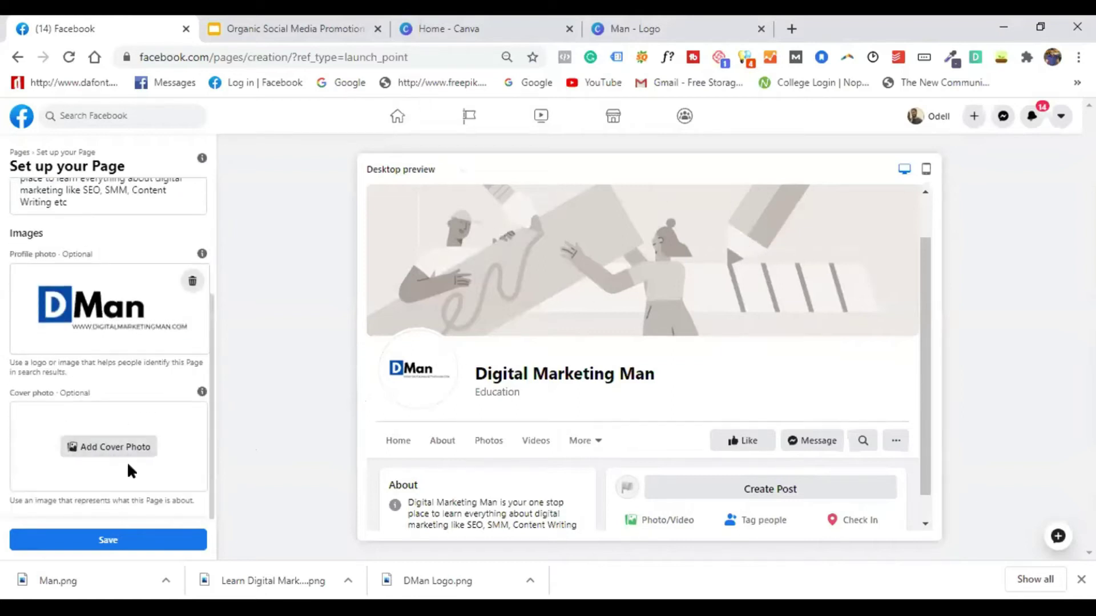
left_click(114, 448)
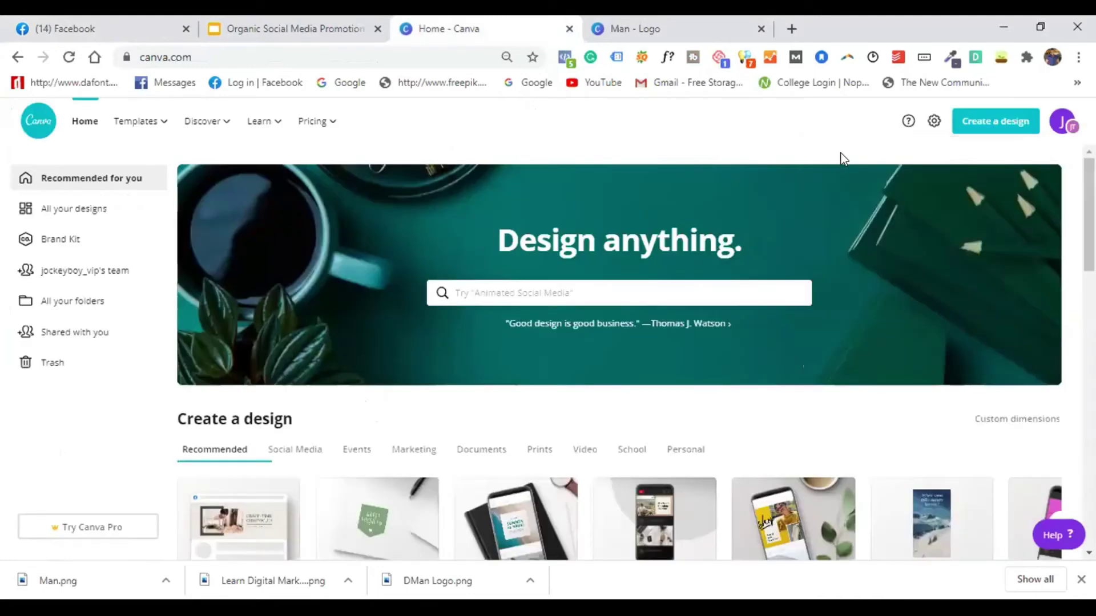
left_click(980, 124)
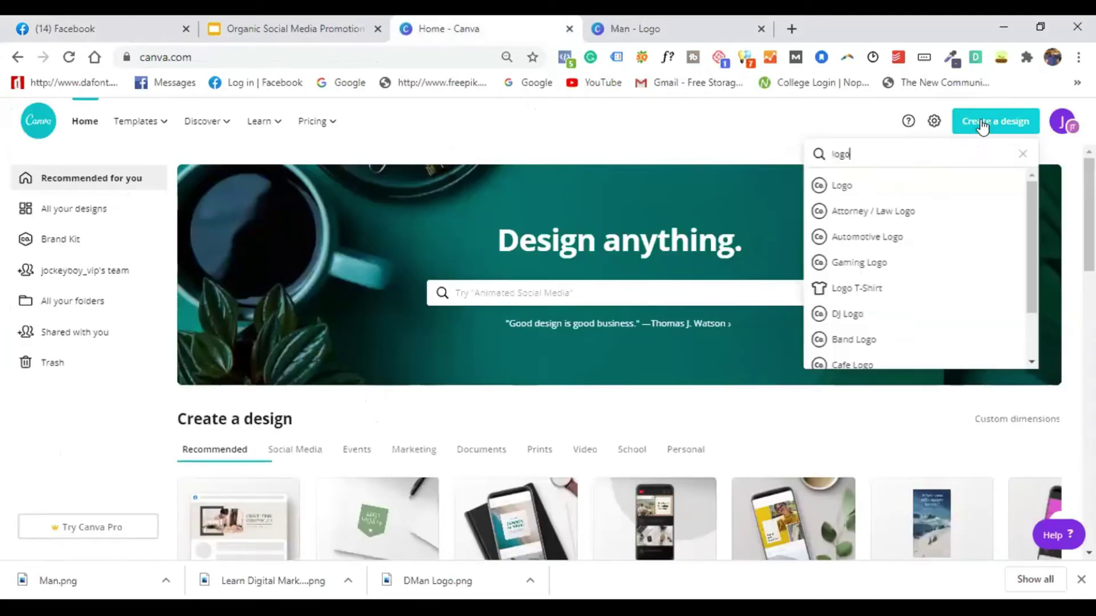
double_click(887, 154)
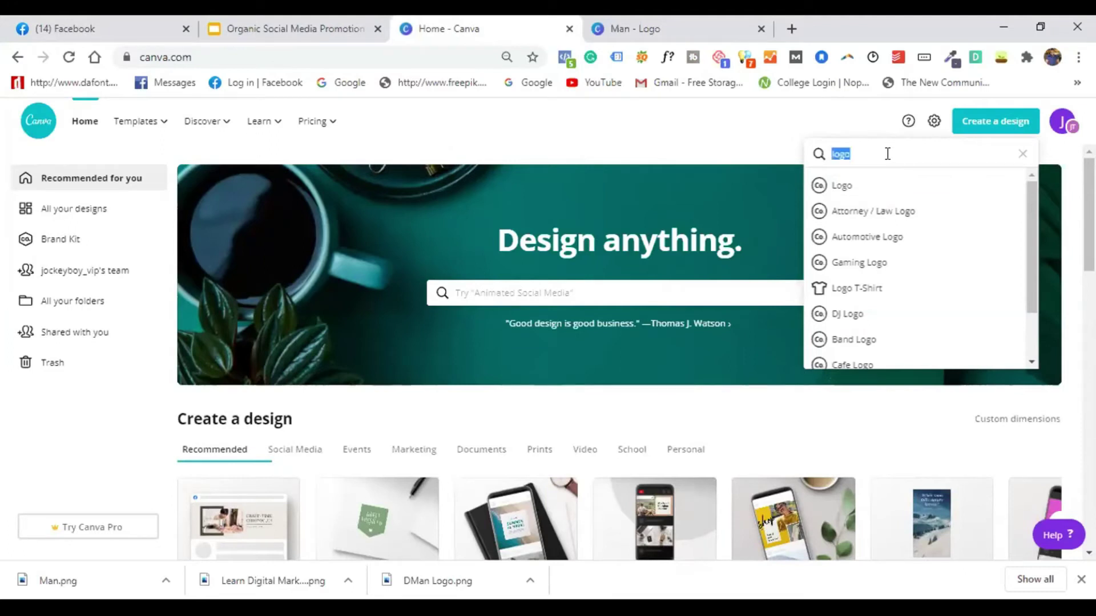
type("facebook")
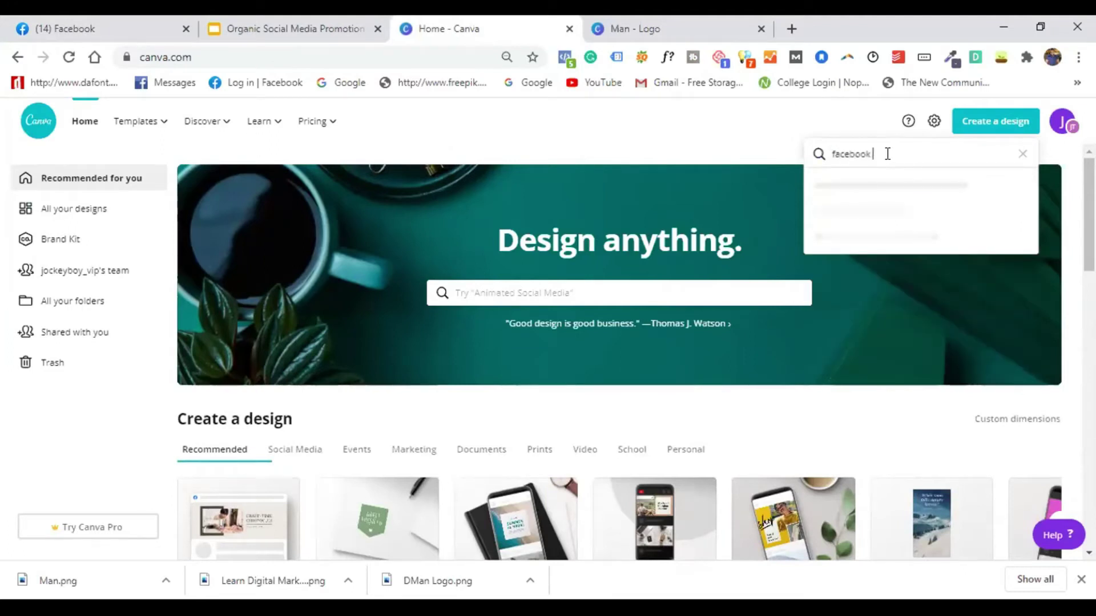
type(" cover")
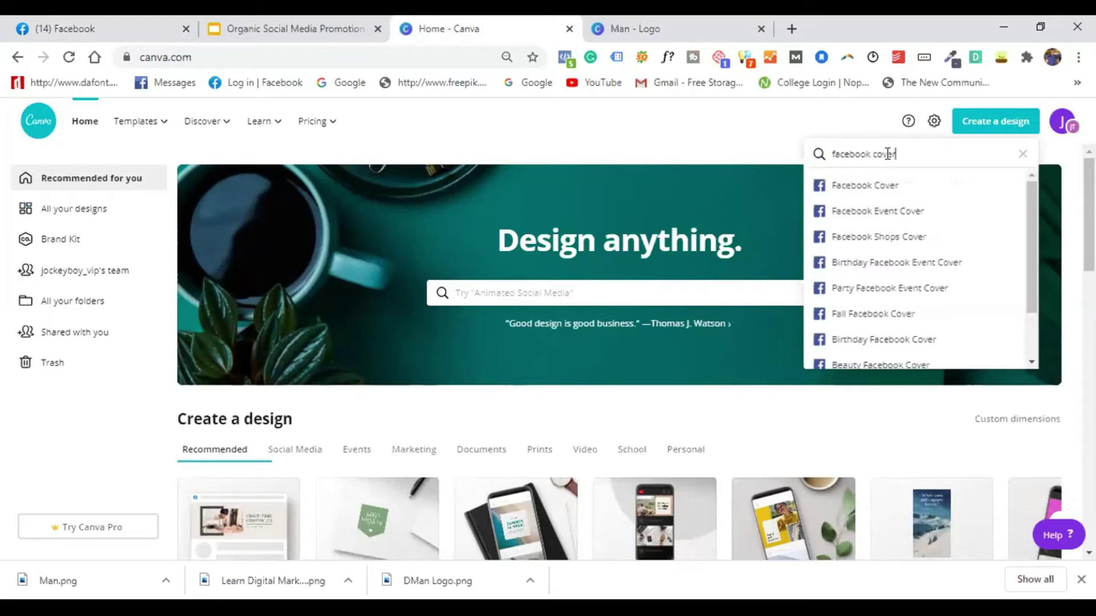
left_click(896, 184)
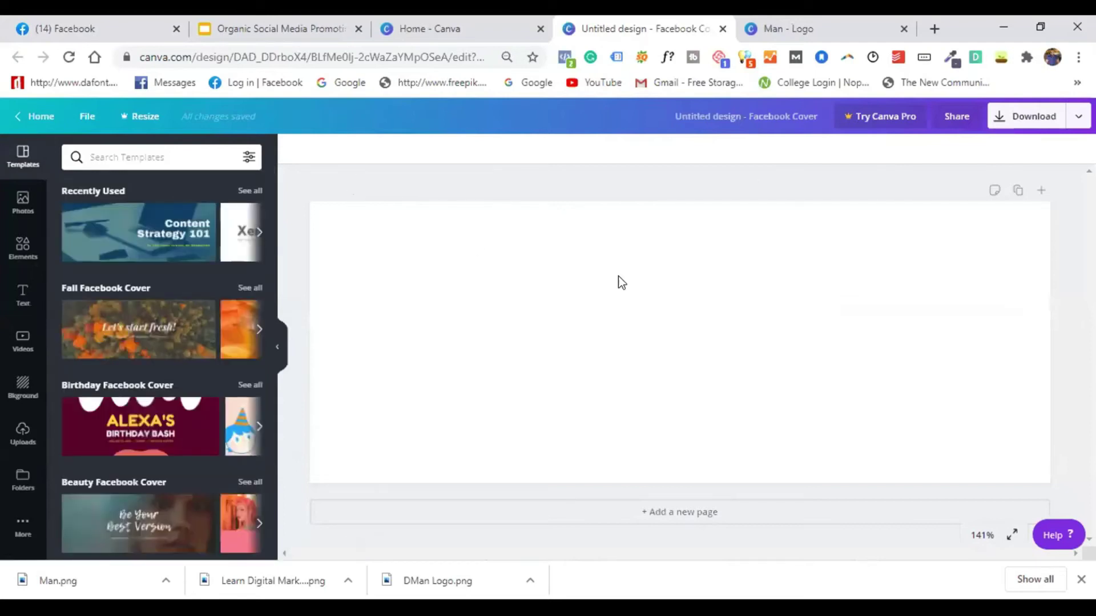
Apply the recently used Content Strategy 101 template to the cover design and select its heading
left_click(126, 235)
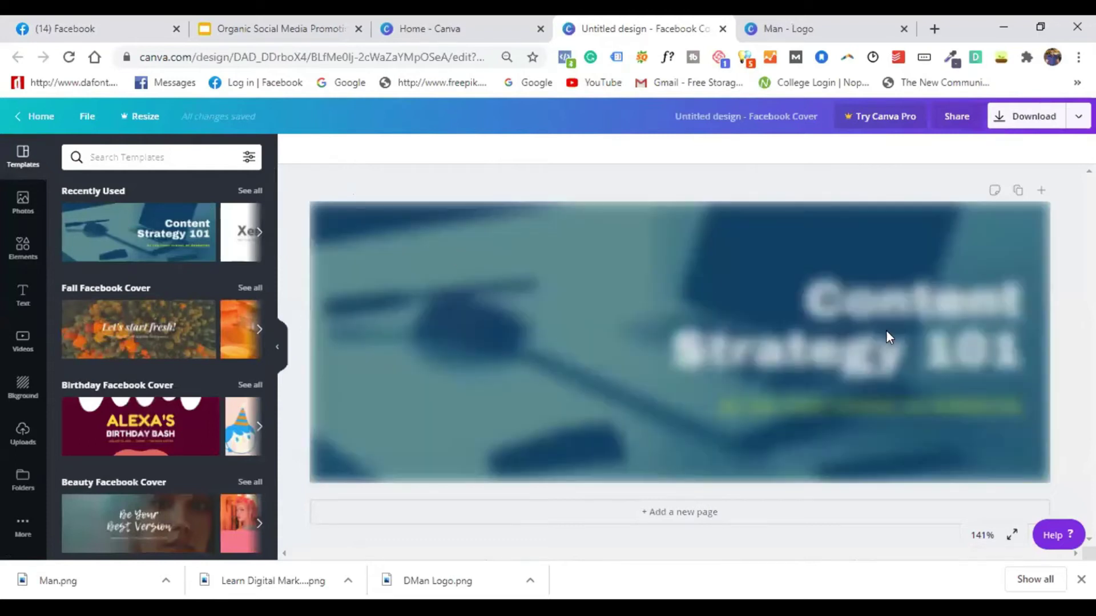
left_click(814, 307)
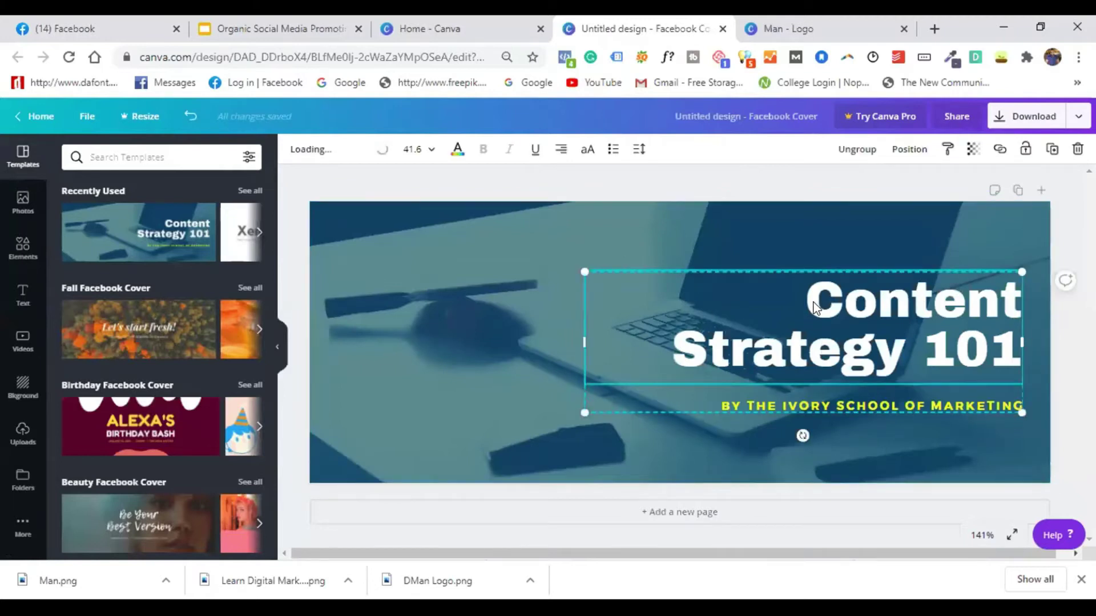
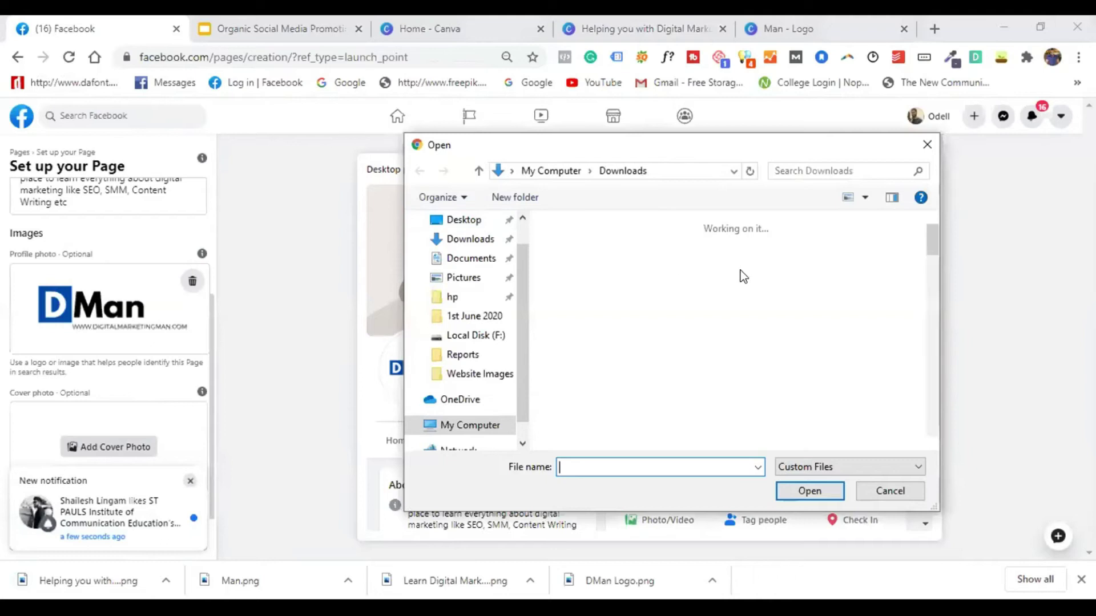
Add the image "Helping you with Digital Marketing" as the Facebook page's cover photo and save the page setup
left_click(599, 273)
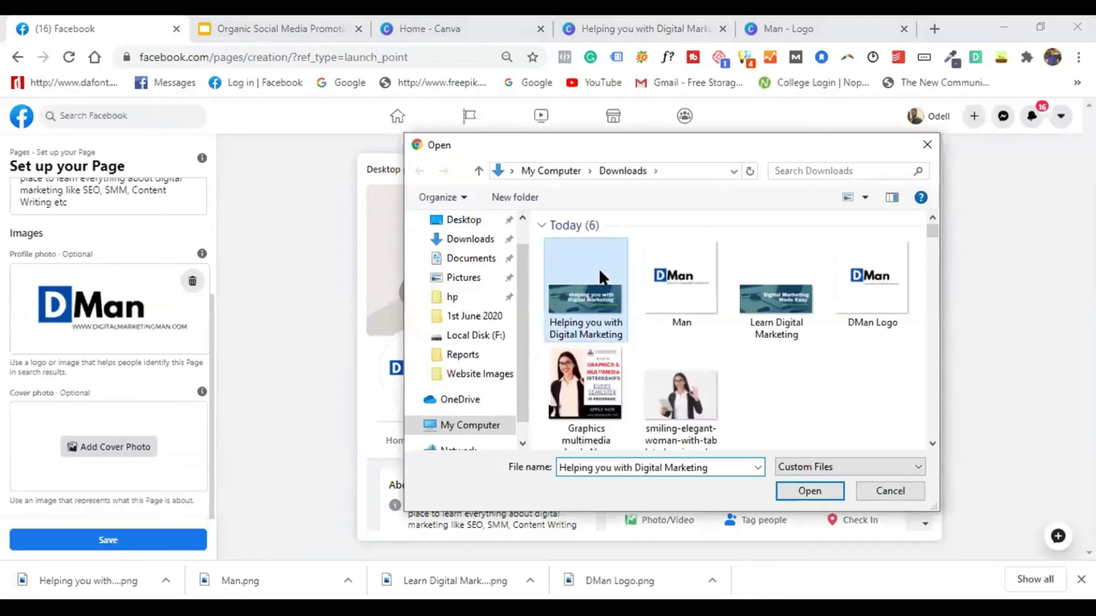
key("Return")
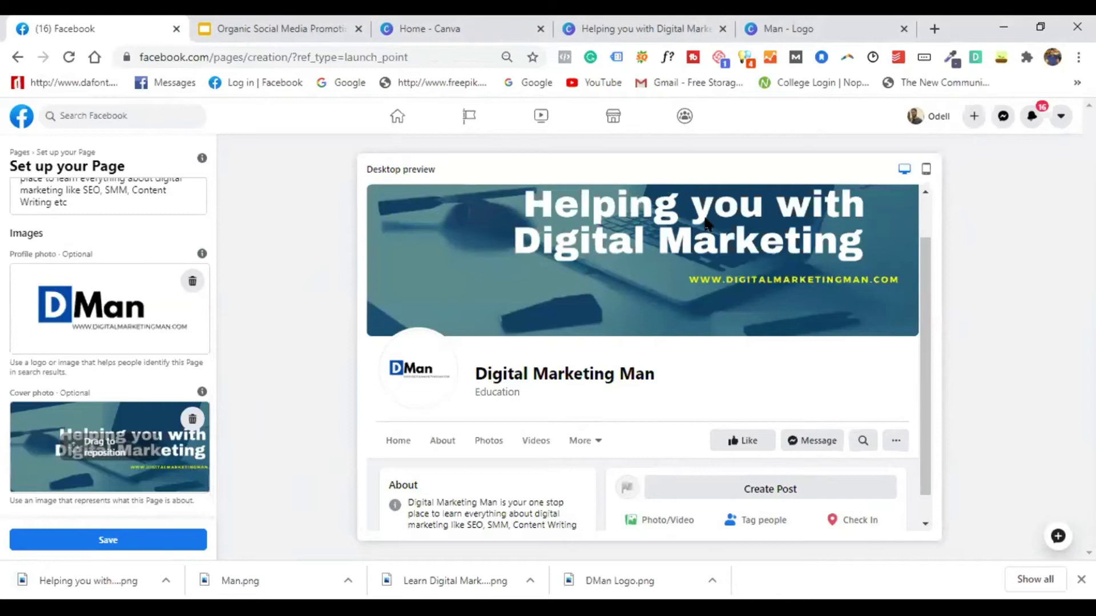
left_click(107, 541)
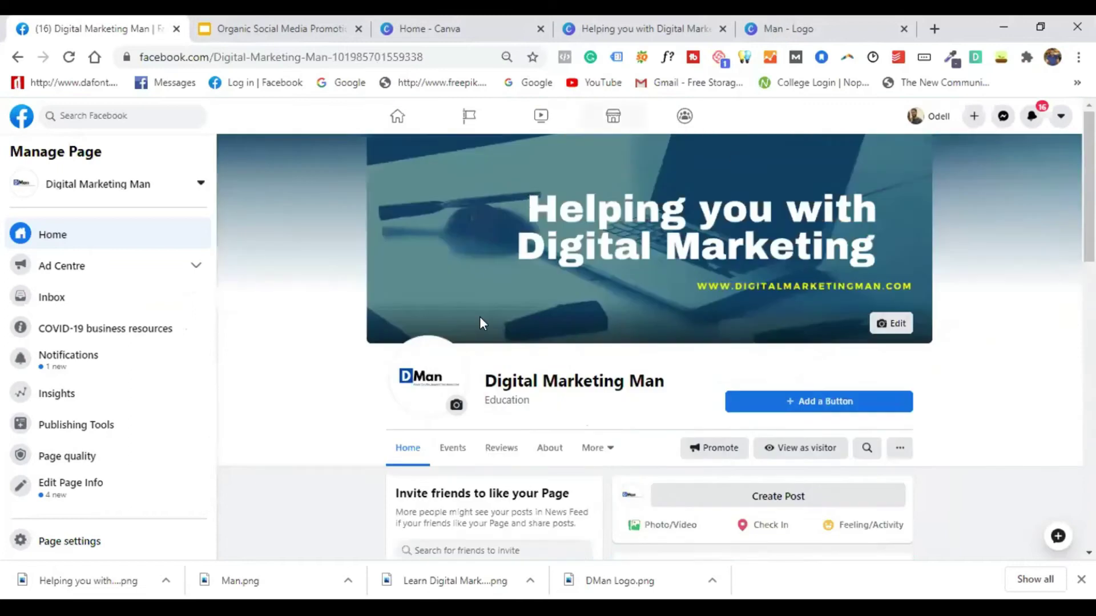
Add a Send Message button to the Digital Marketing Man page
scroll(482, 320, "down", 4)
scroll(665, 306, "down", 8)
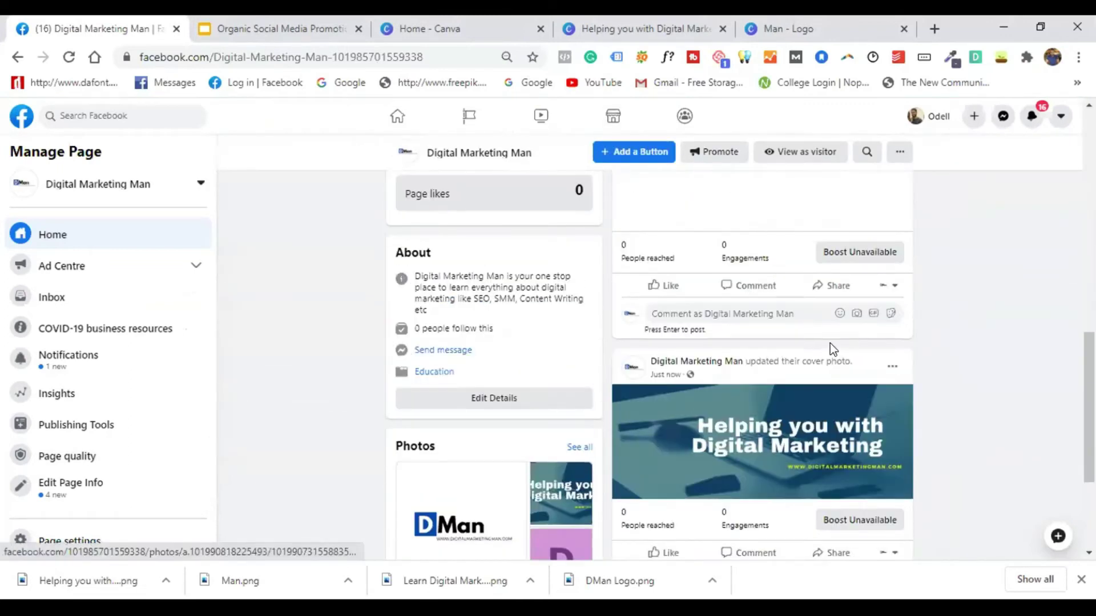
scroll(855, 227, "up", 10)
left_click(817, 246)
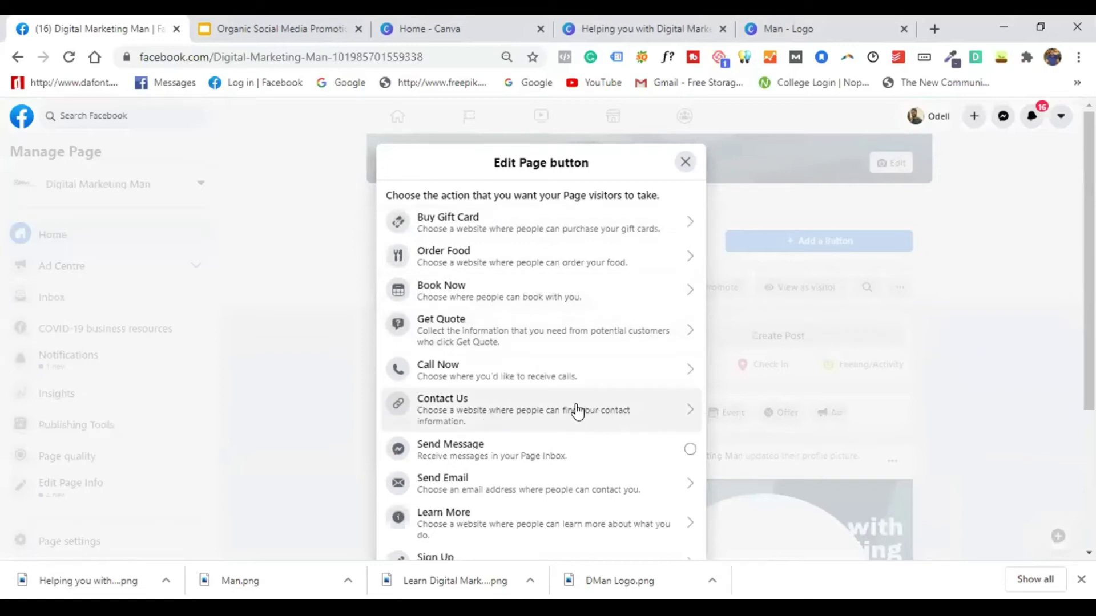
left_click(533, 454)
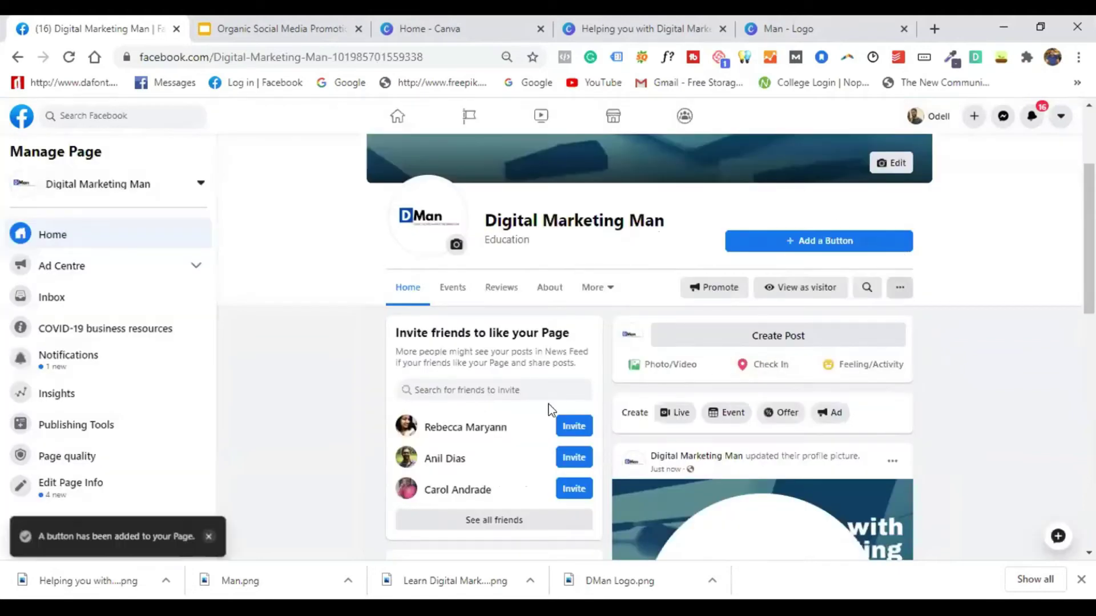
View the page as a visitor, test its Send Message button, and close the chat and visitor view
left_click(820, 292)
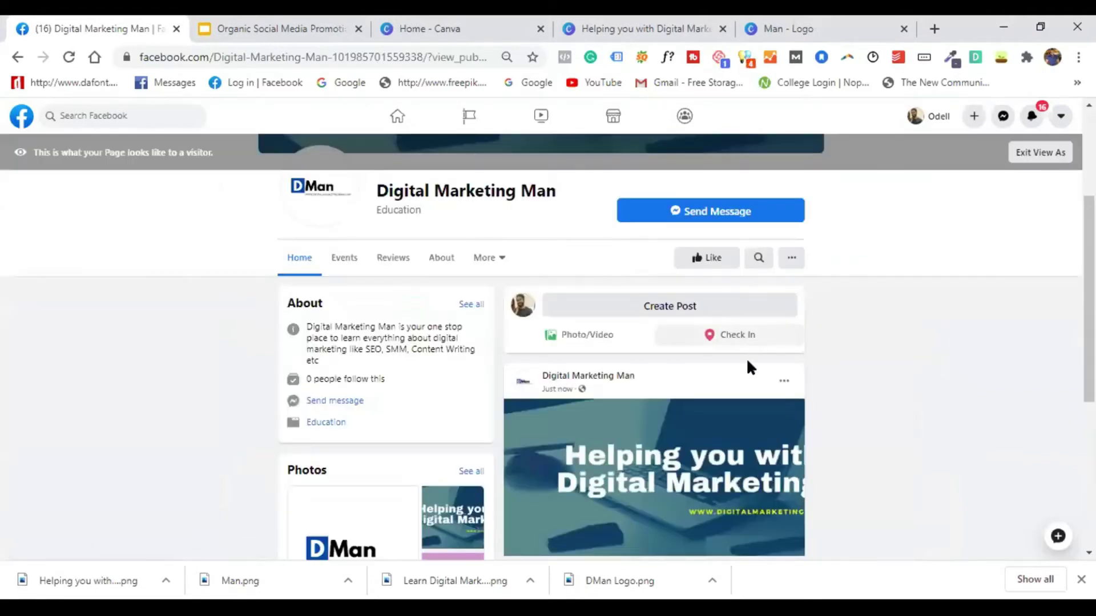
scroll(752, 327, "down", 3)
scroll(753, 334, "down", 3)
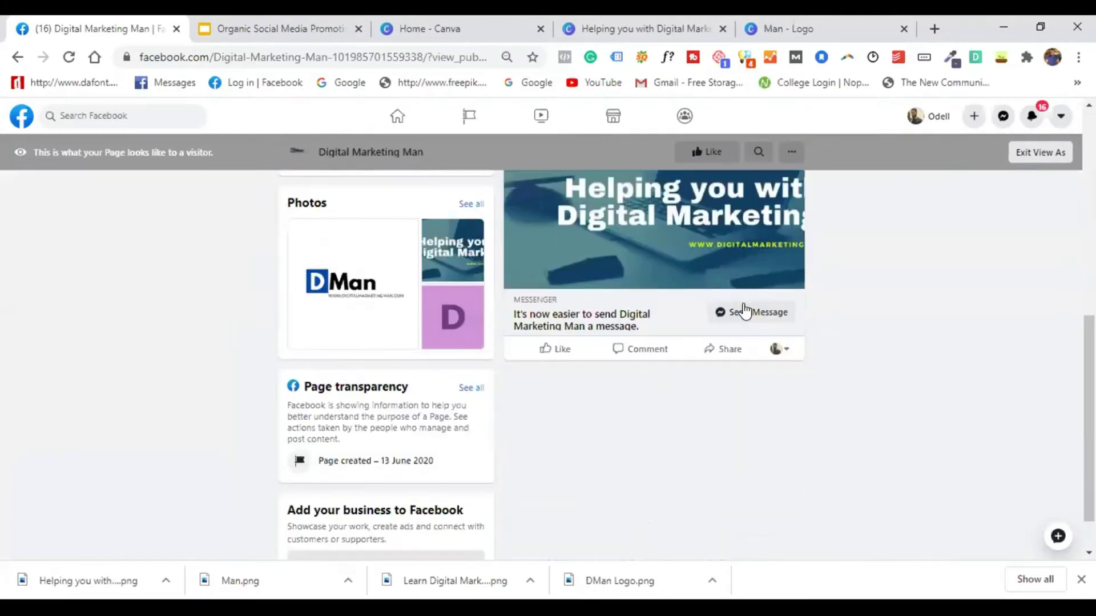
left_click(769, 313)
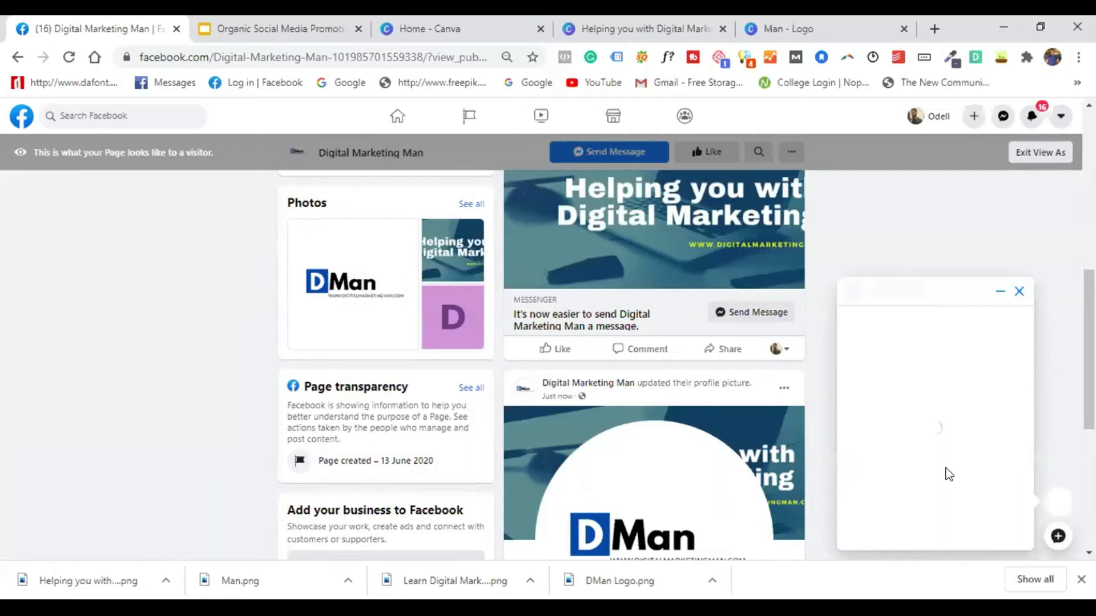
left_click(1017, 292)
scroll(877, 267, "up", 3)
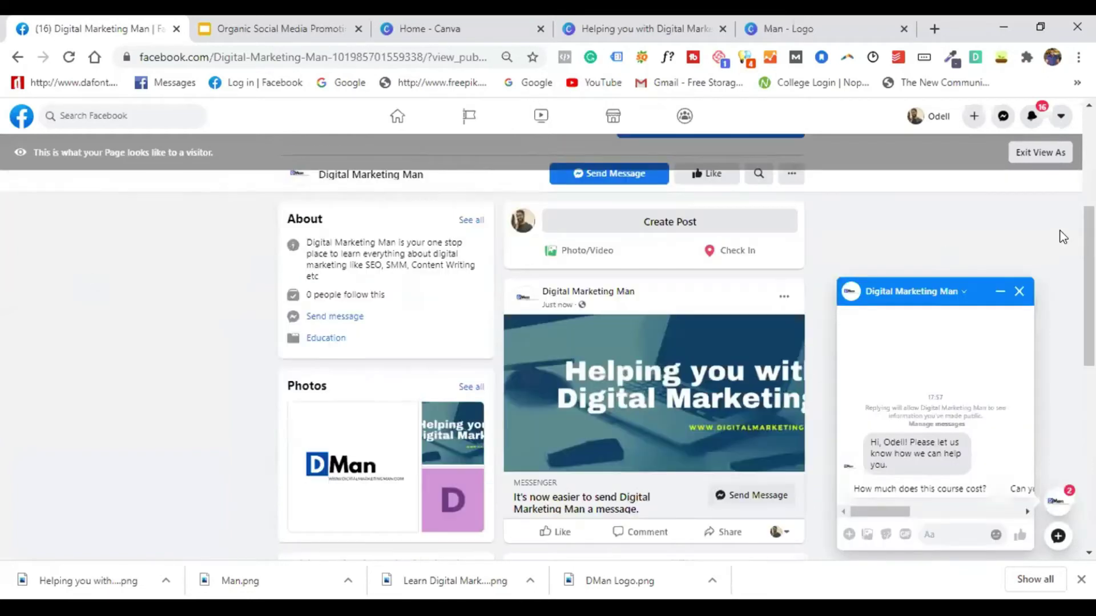
left_click(1044, 158)
left_click(1017, 291)
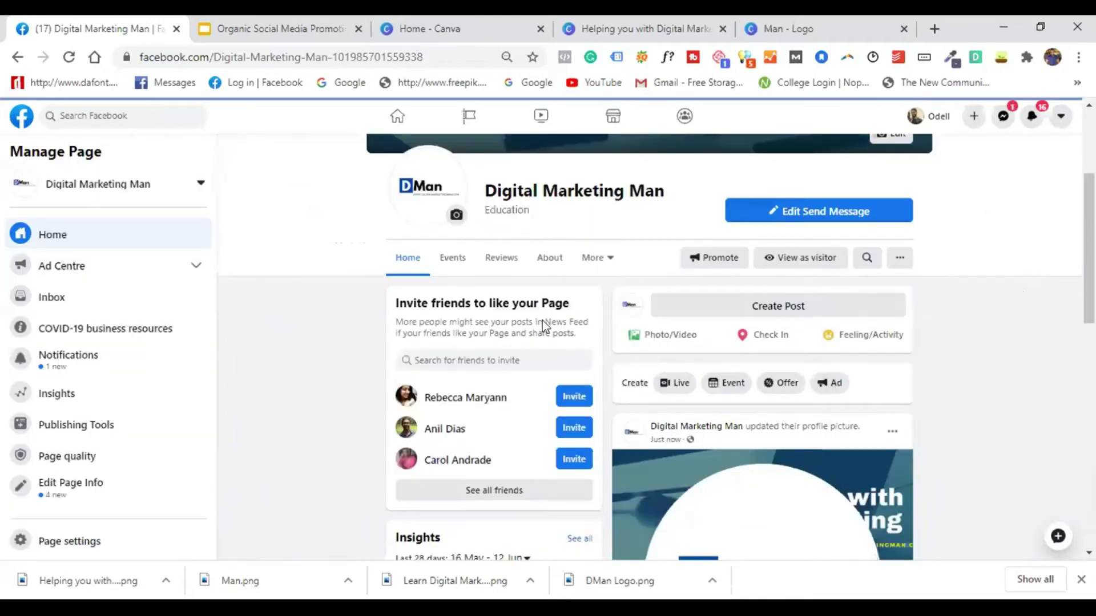
Examine the page's additional sections, friend invitations, insights and post creation options
scroll(545, 326, "down", 4)
scroll(684, 308, "up", 1)
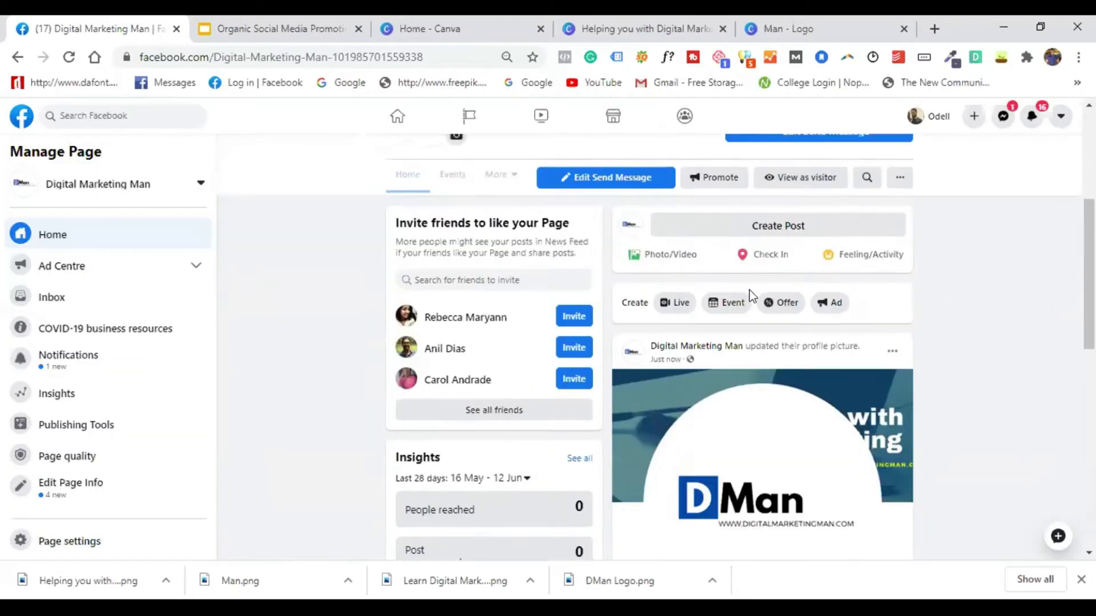
scroll(752, 295, "up", 2)
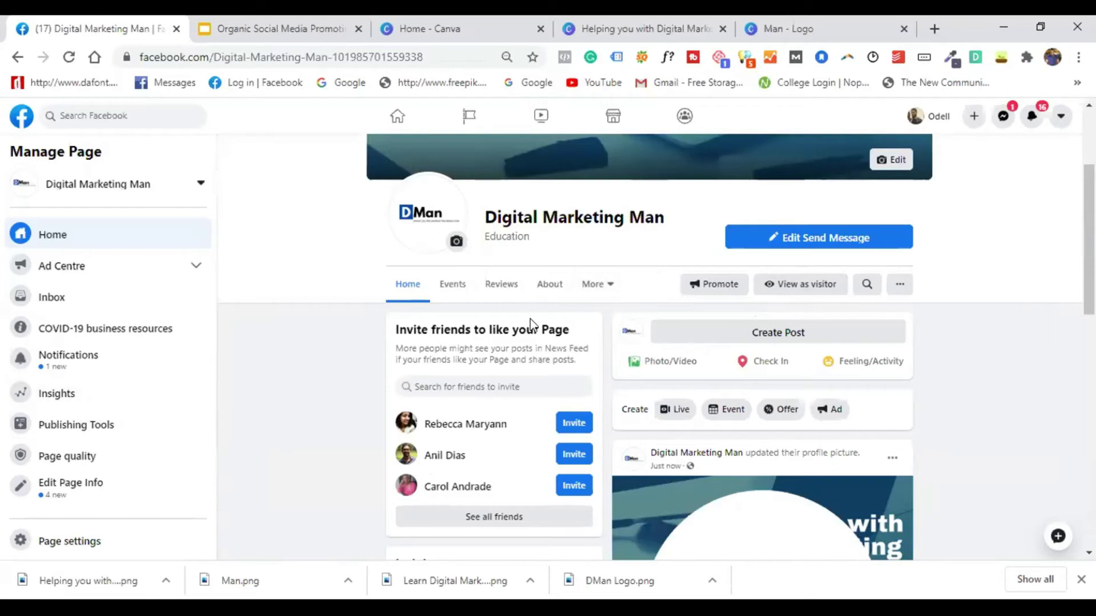
left_click(595, 284)
scroll(594, 286, "down", 1)
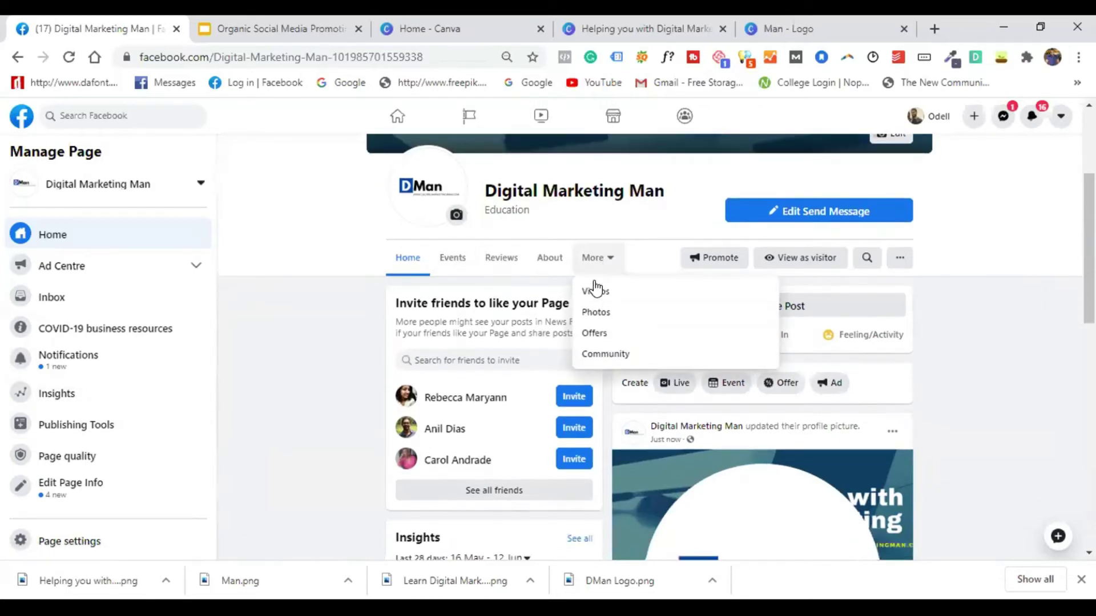
left_click(313, 399)
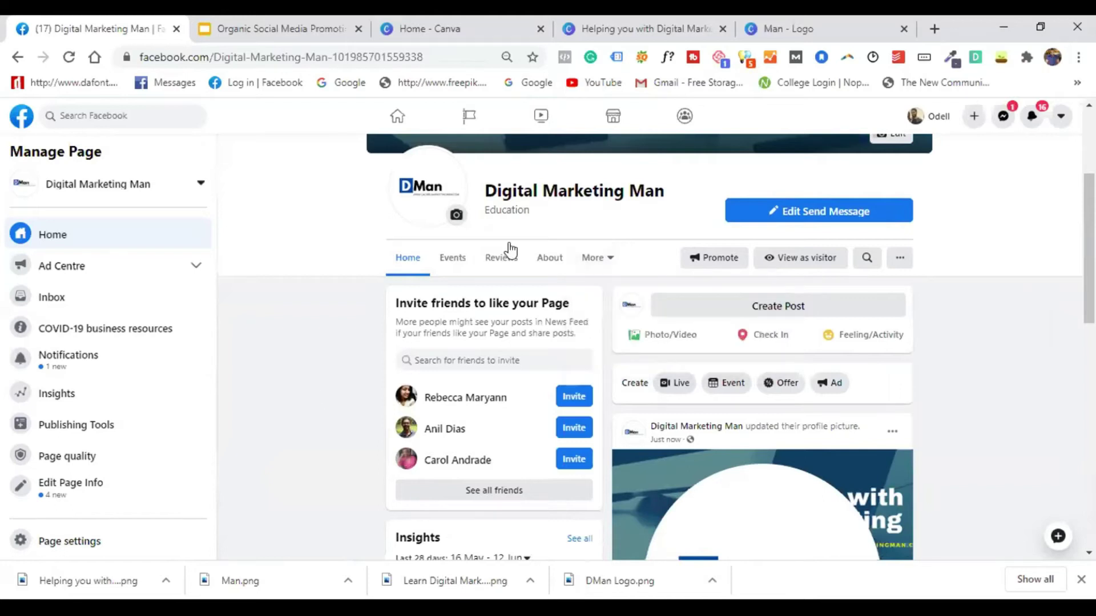
scroll(471, 282, "down", 2)
scroll(619, 321, "down", 5)
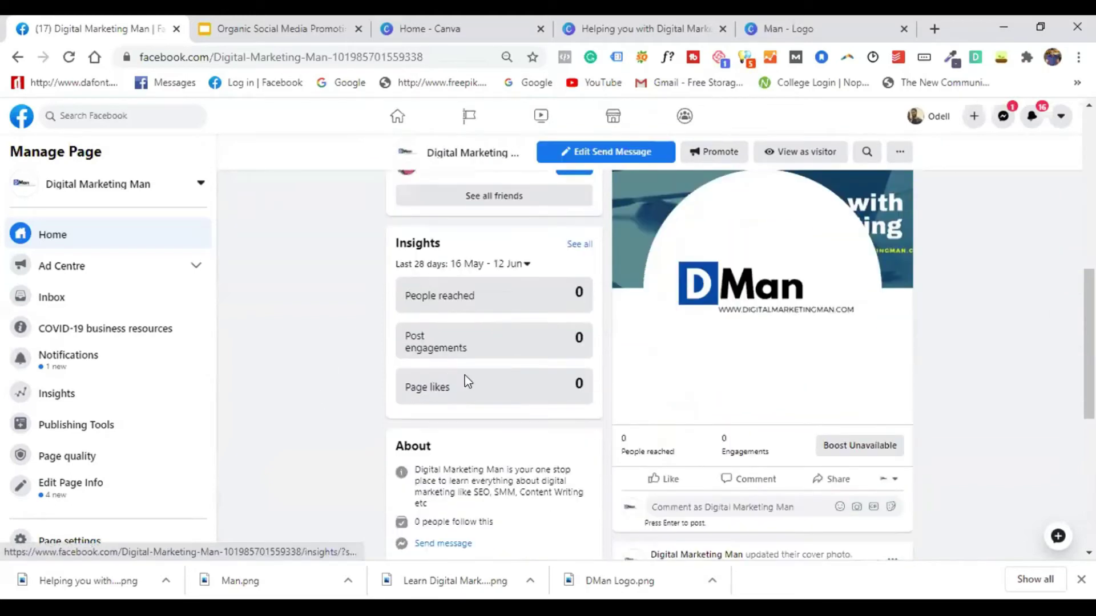
scroll(746, 293, "up", 6)
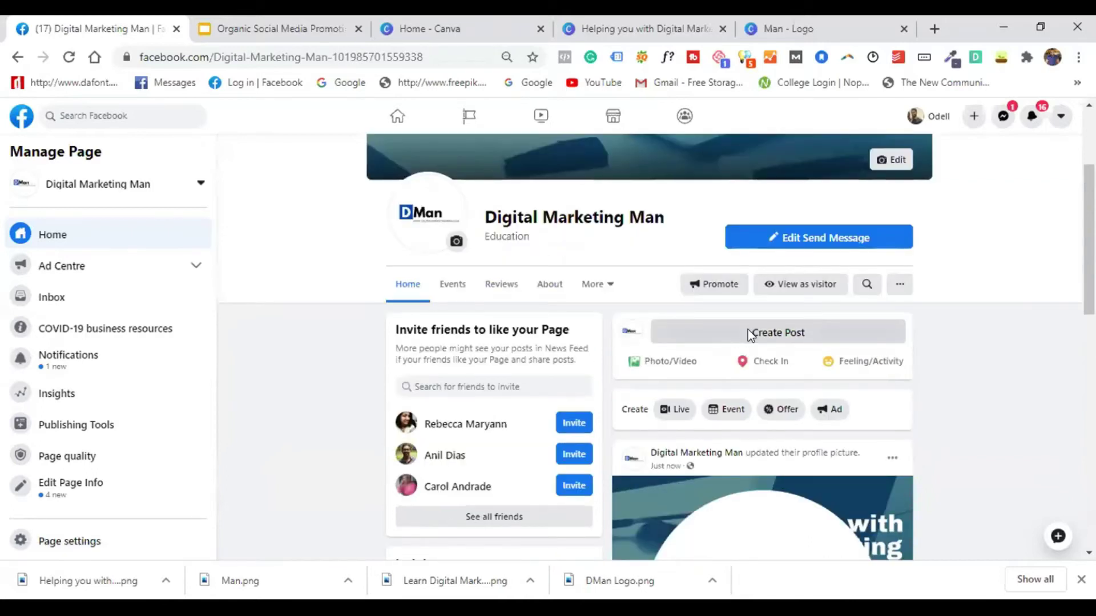
Create a page post with the text "Excited to conduct a webinar on Organic Social Media Promotions"
left_click(748, 332)
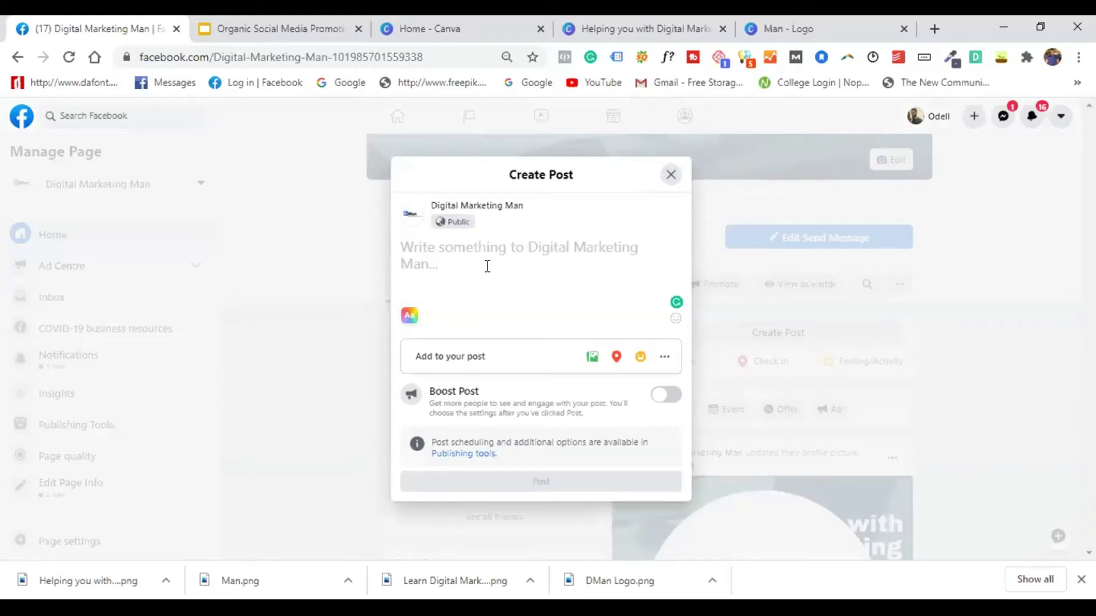
type("Excited to ")
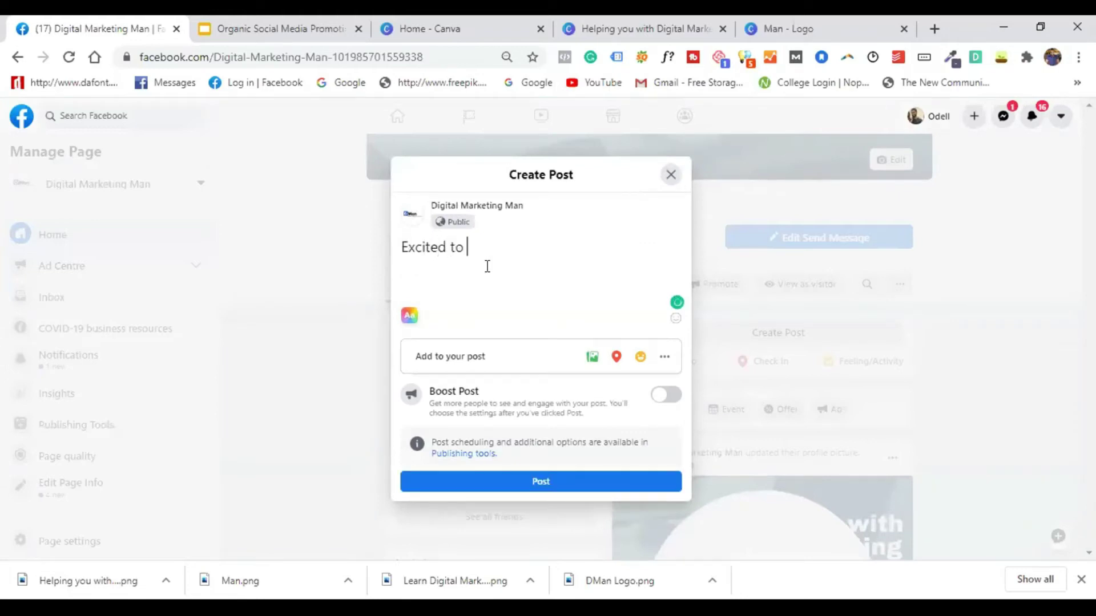
type("conduct ")
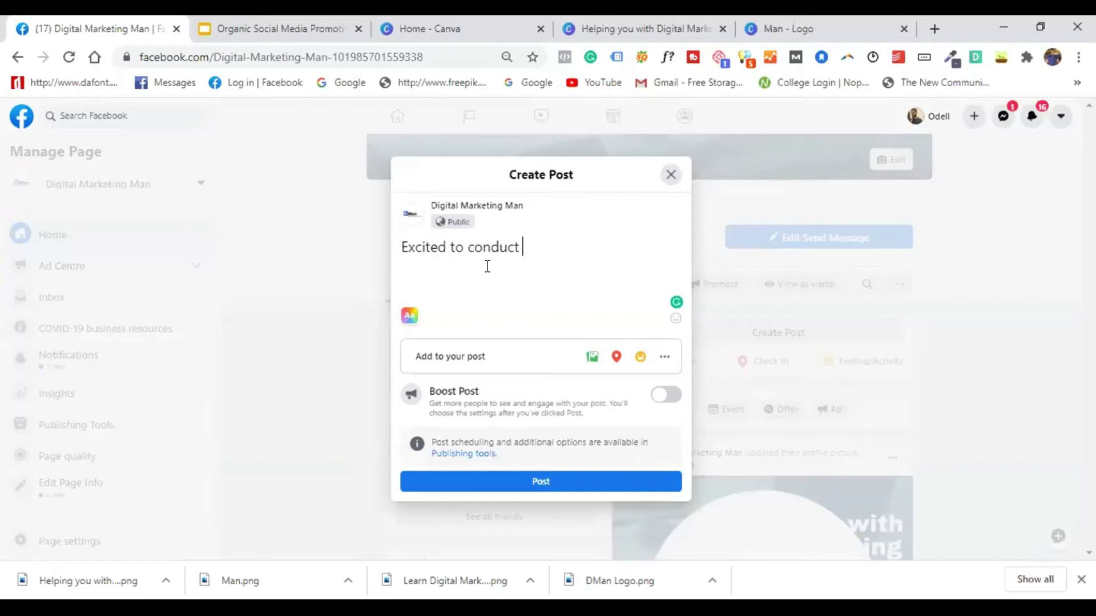
type("a webinar on O")
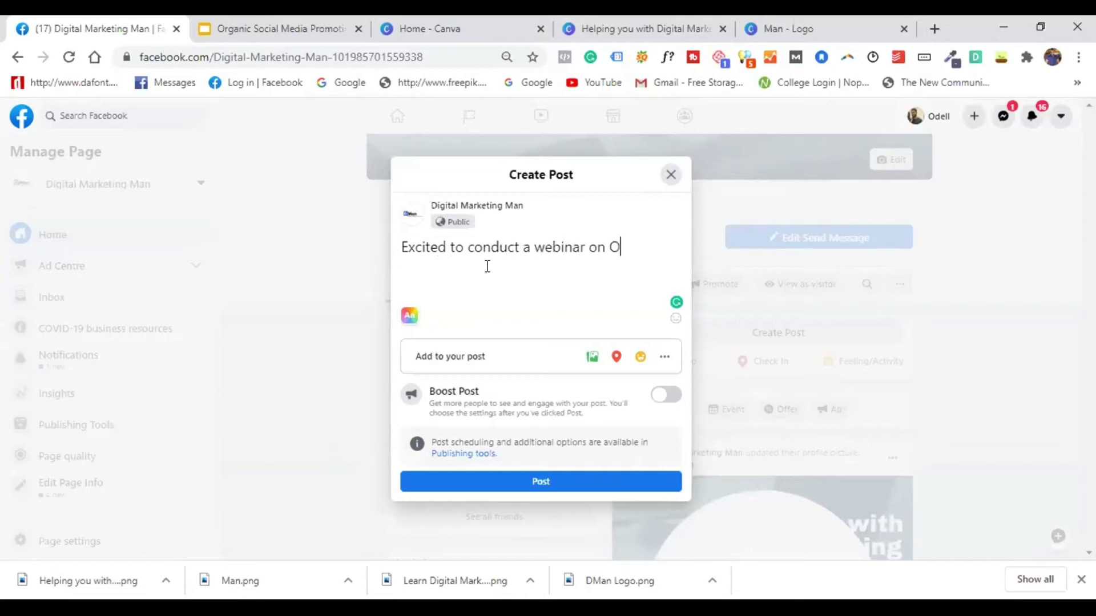
type("rganic Social Media Promotions")
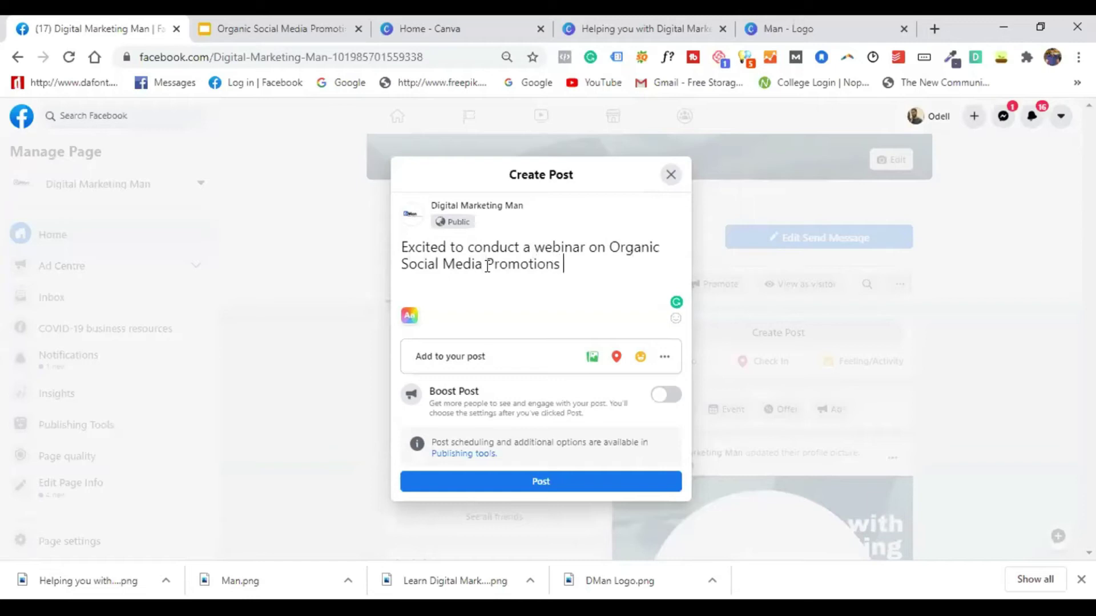
Add the hashtags #SocialMedia and #OrganicSocialMedia below the post text and publish the post
key("Return")
type("#SocialMedia")
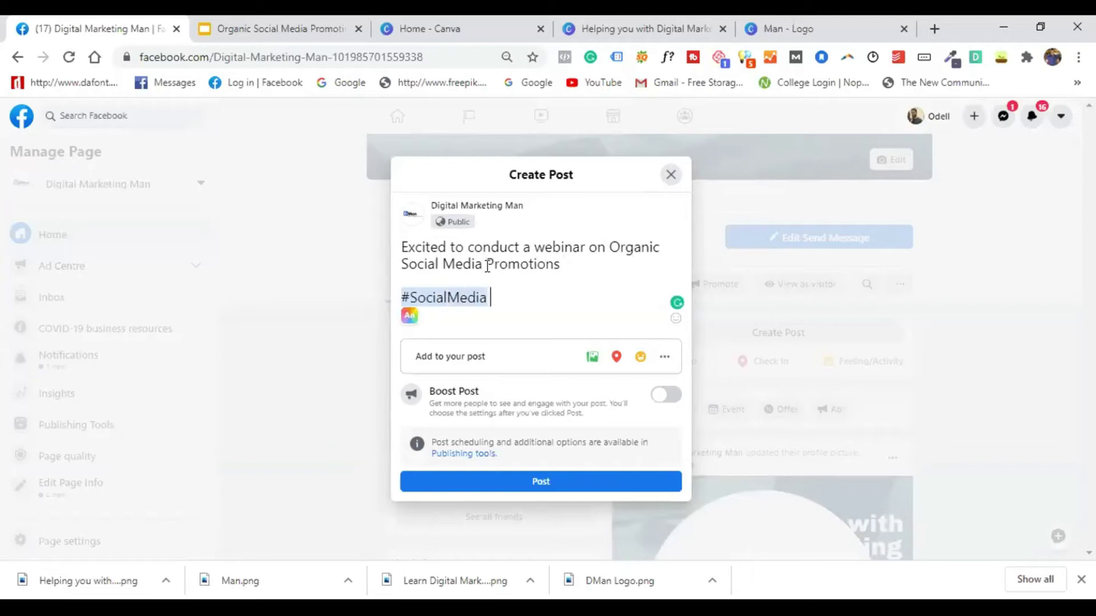
type(" #Organic")
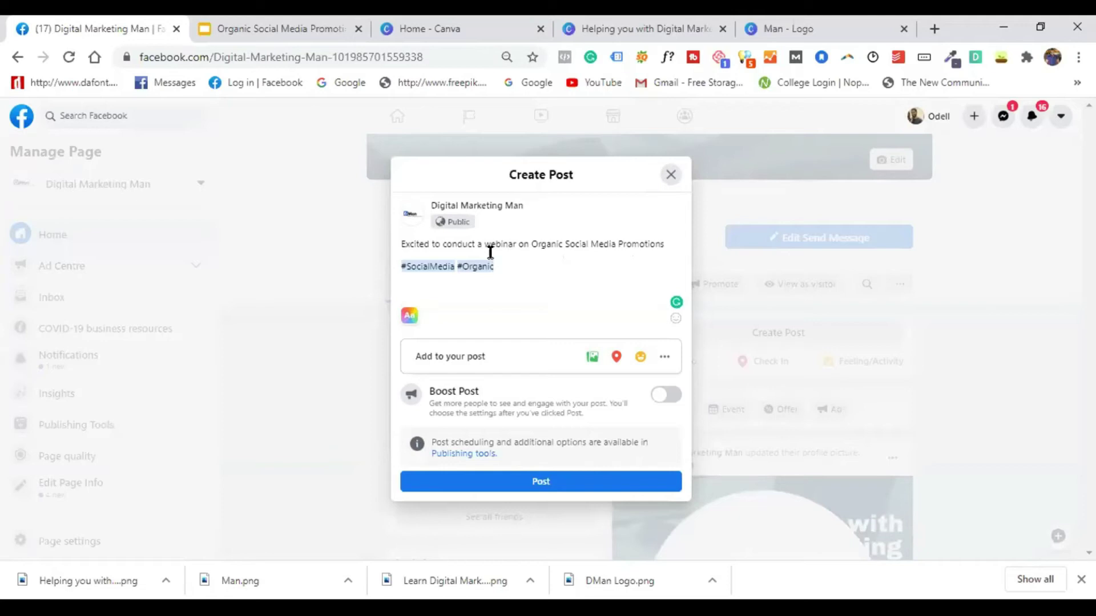
type("SocialMedia")
left_click(549, 485)
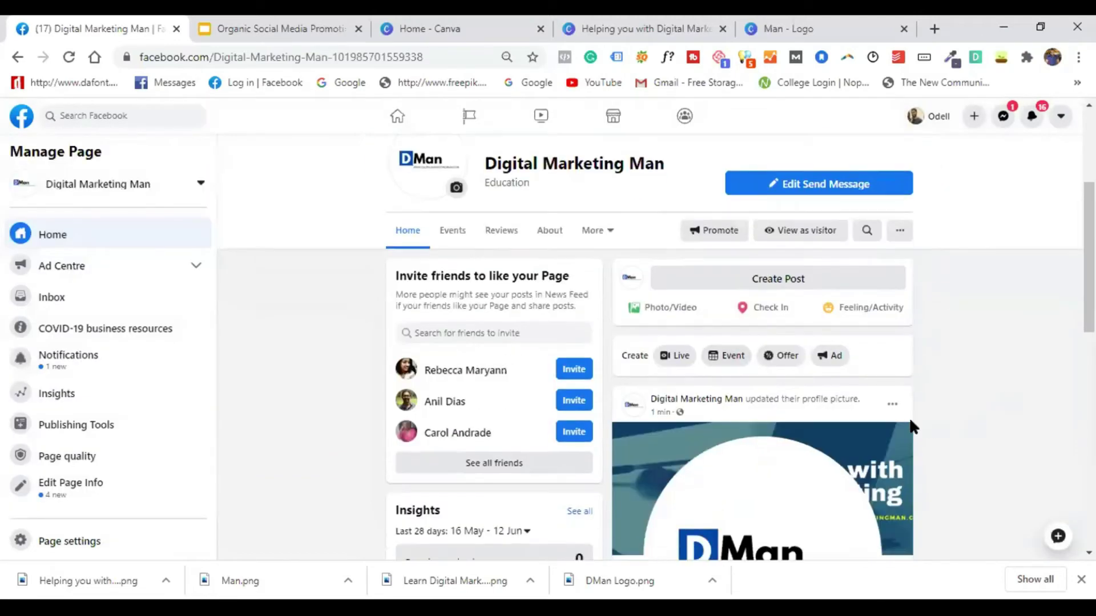
scroll(456, 371, "down", 3)
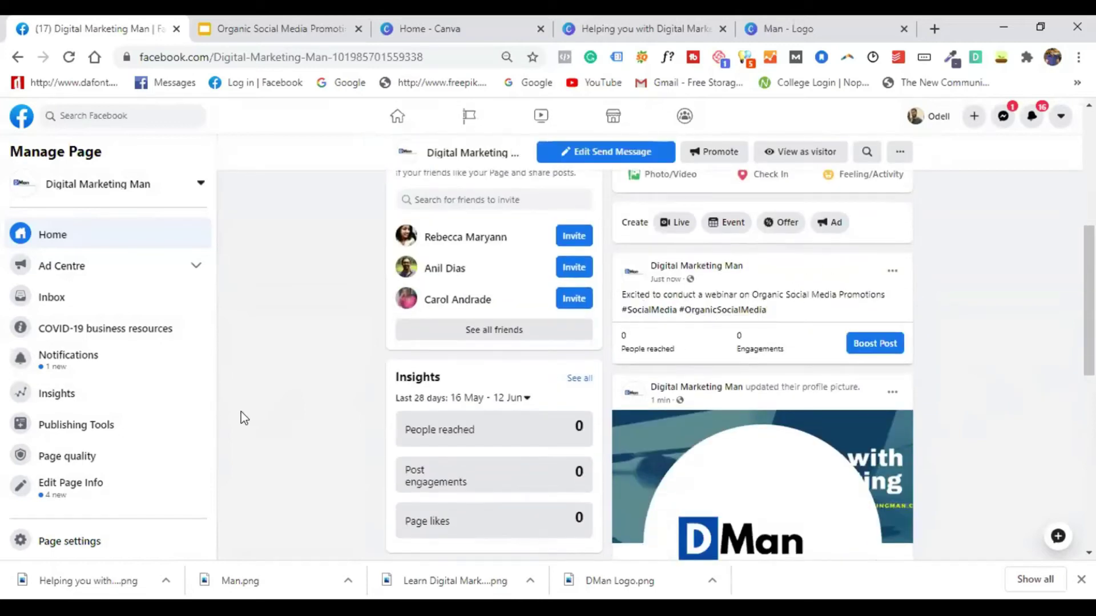
Open the Digital Marketing Man page information for editing
scroll(814, 335, "up", 1)
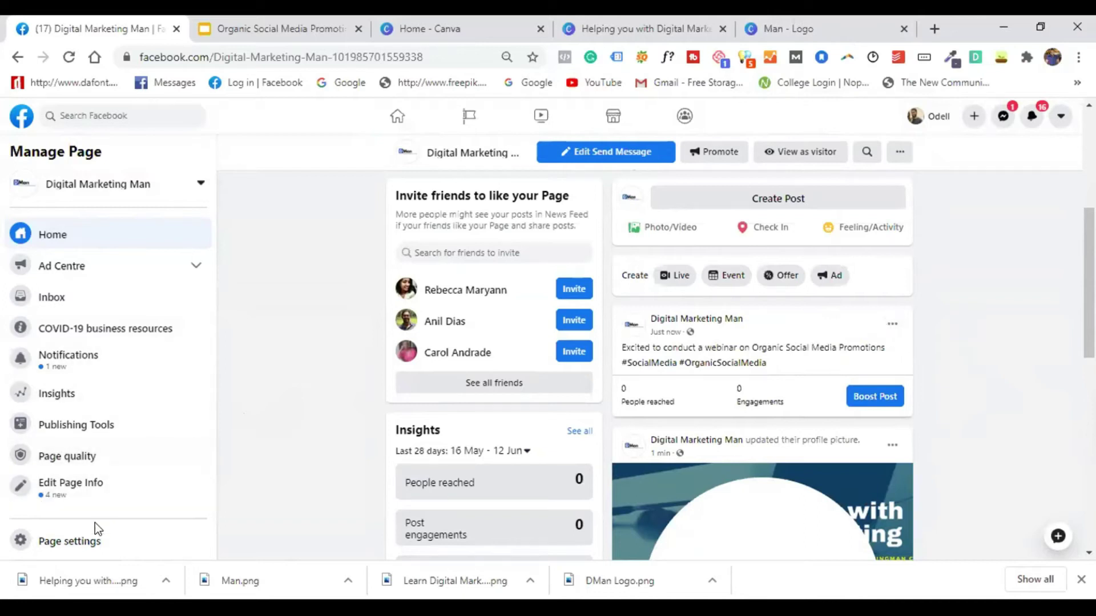
scroll(74, 489, "down", 1)
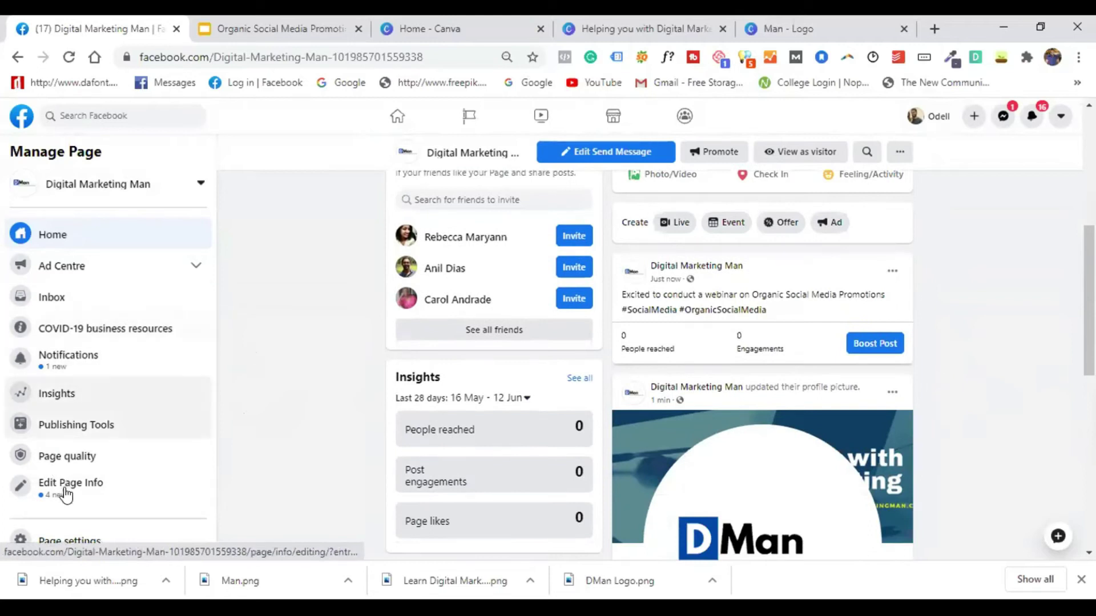
left_click(65, 493)
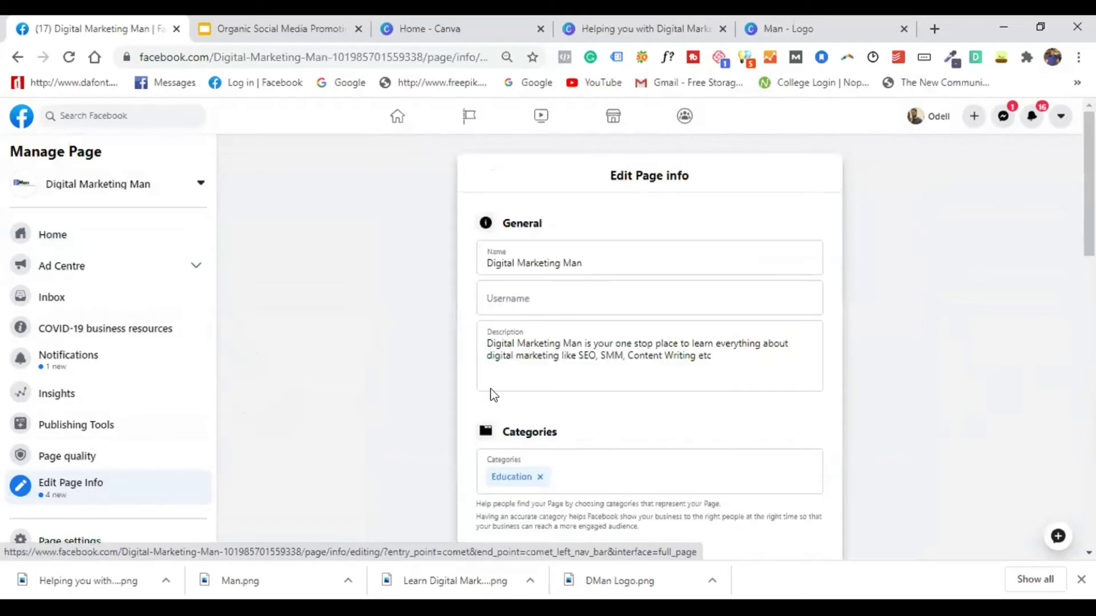
Try to set the page's username to digitalmarketingman
left_click(552, 297)
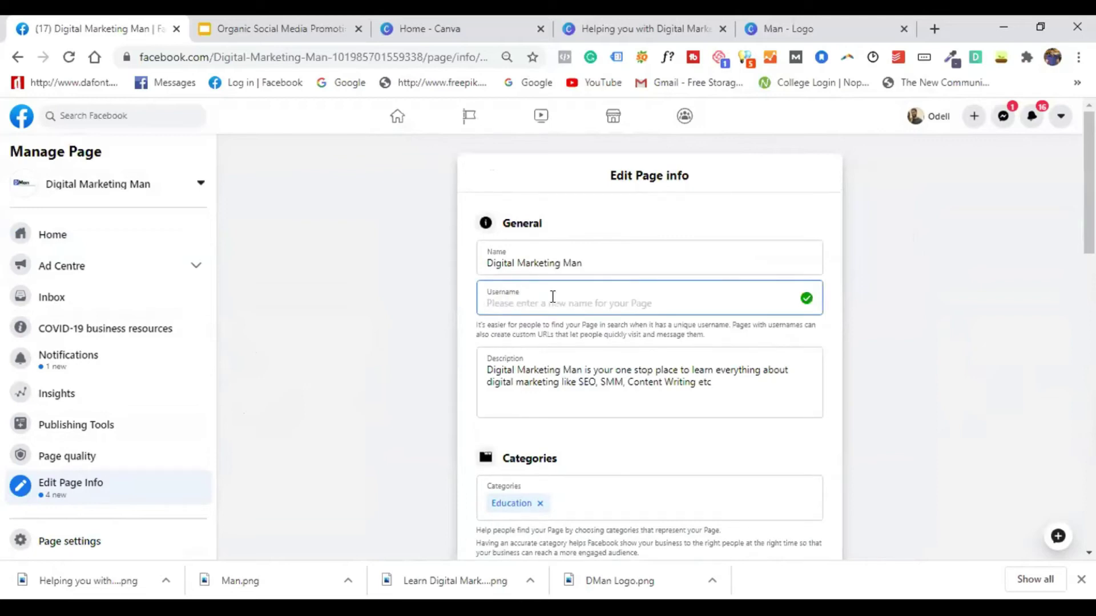
type("digitalmarketingman")
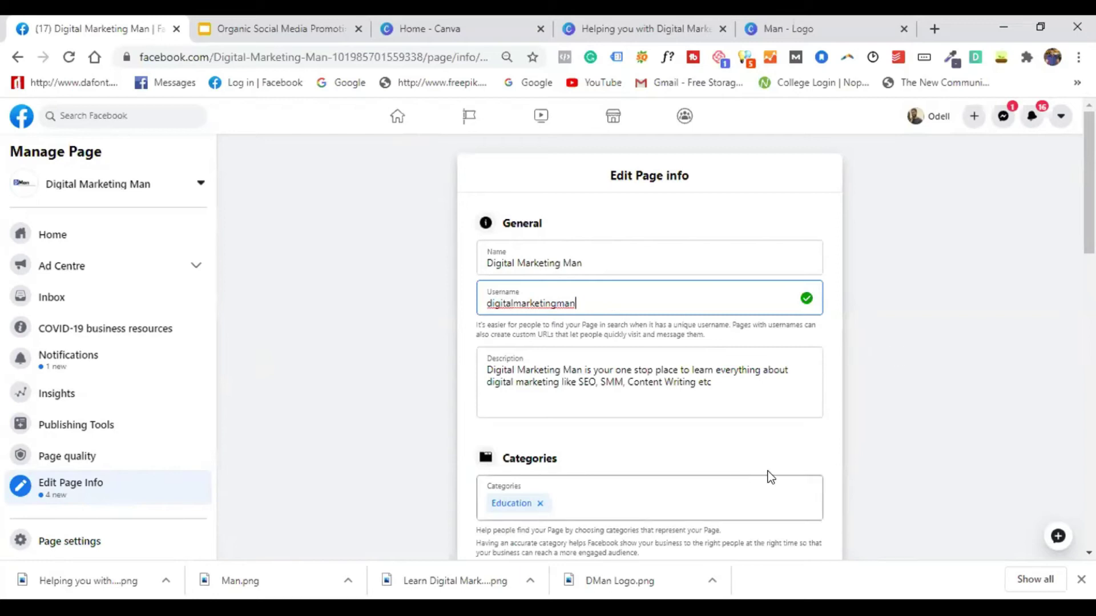
left_click(793, 436)
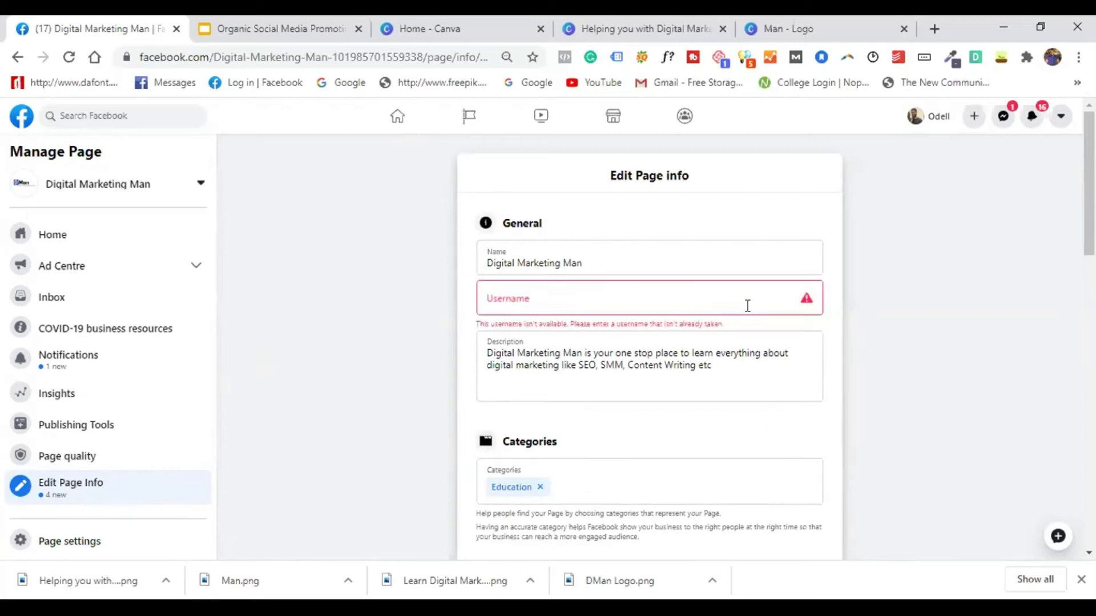
Set the page's username to digitalmarketinman1 and save it
left_click(702, 302)
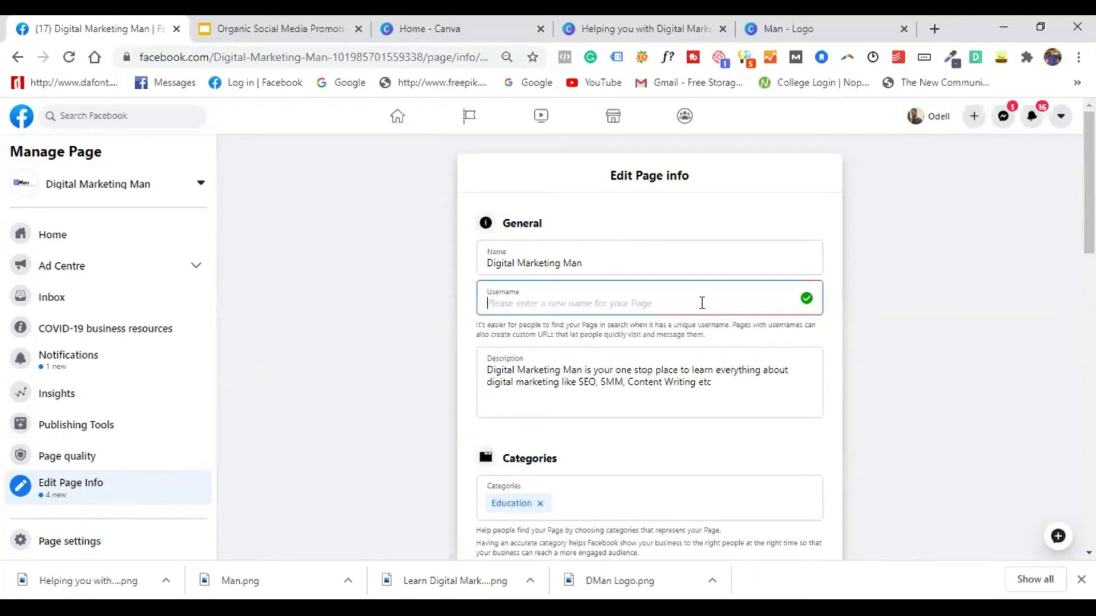
type("digitalmarketinman1")
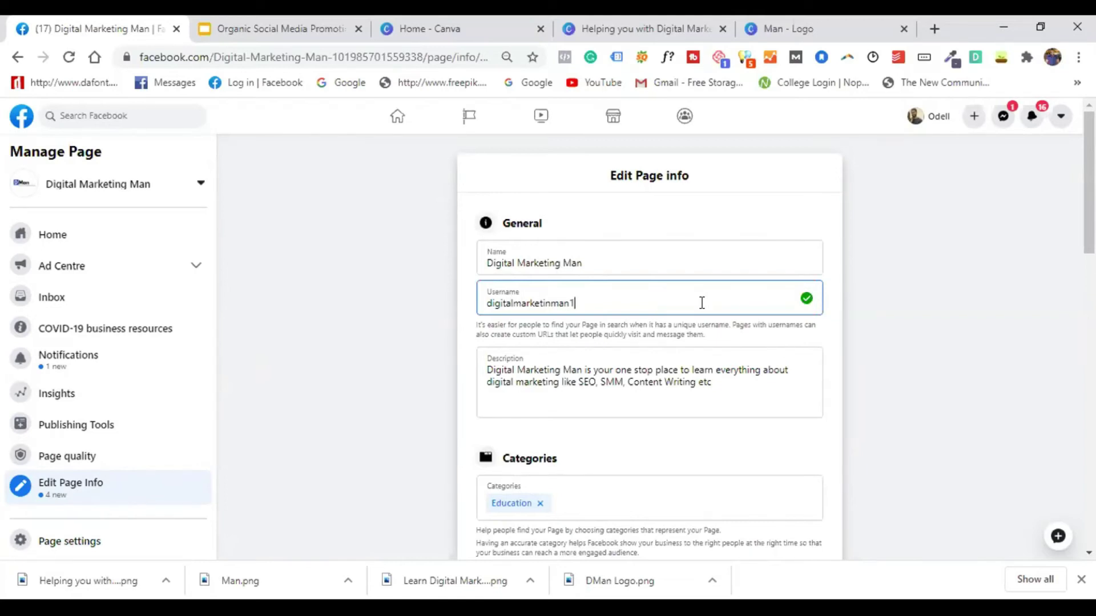
left_click(782, 461)
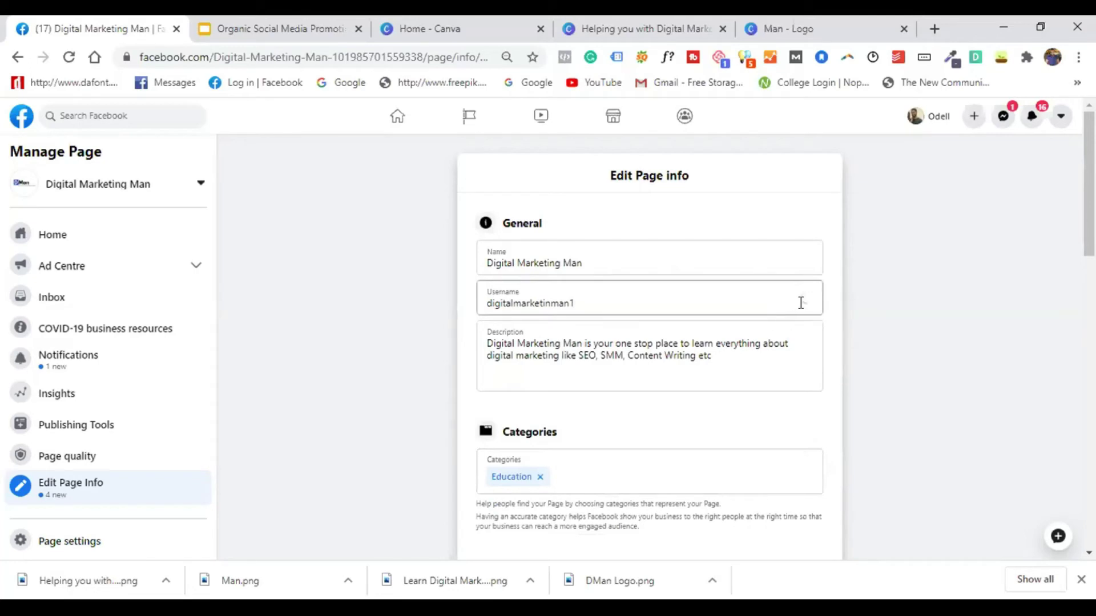
left_click(902, 403)
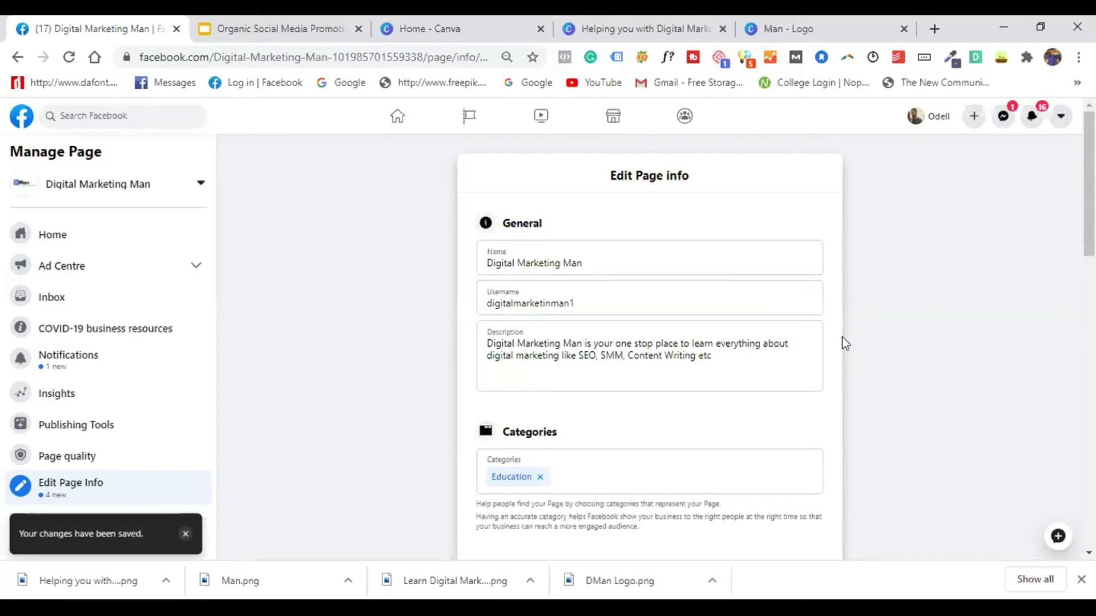
Review the contact, location, service area and hours fields in the page information form
scroll(779, 416, "down", 5)
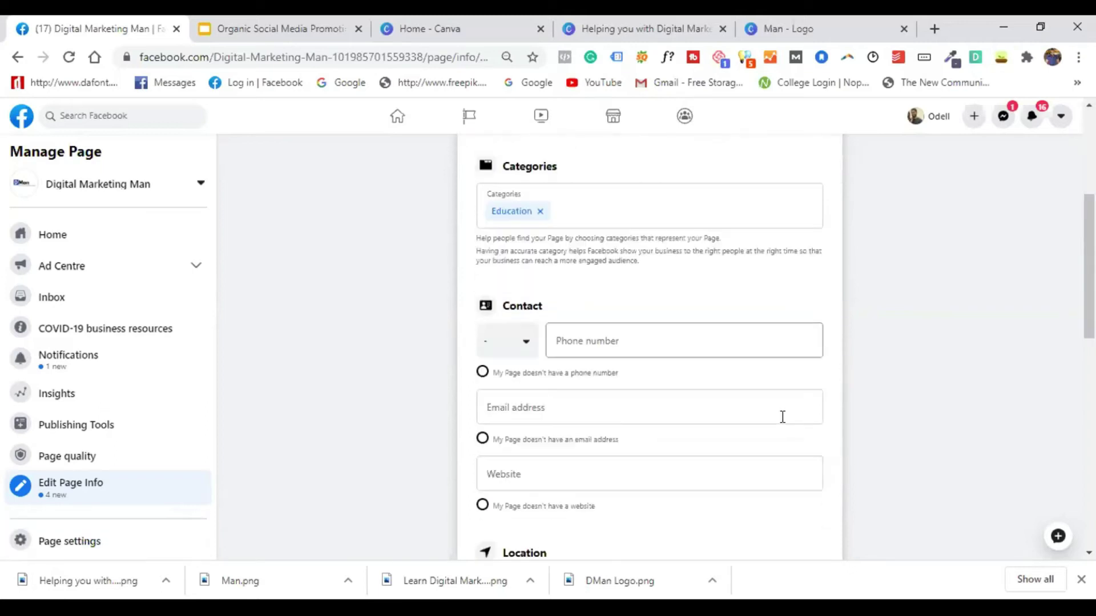
left_click(591, 339)
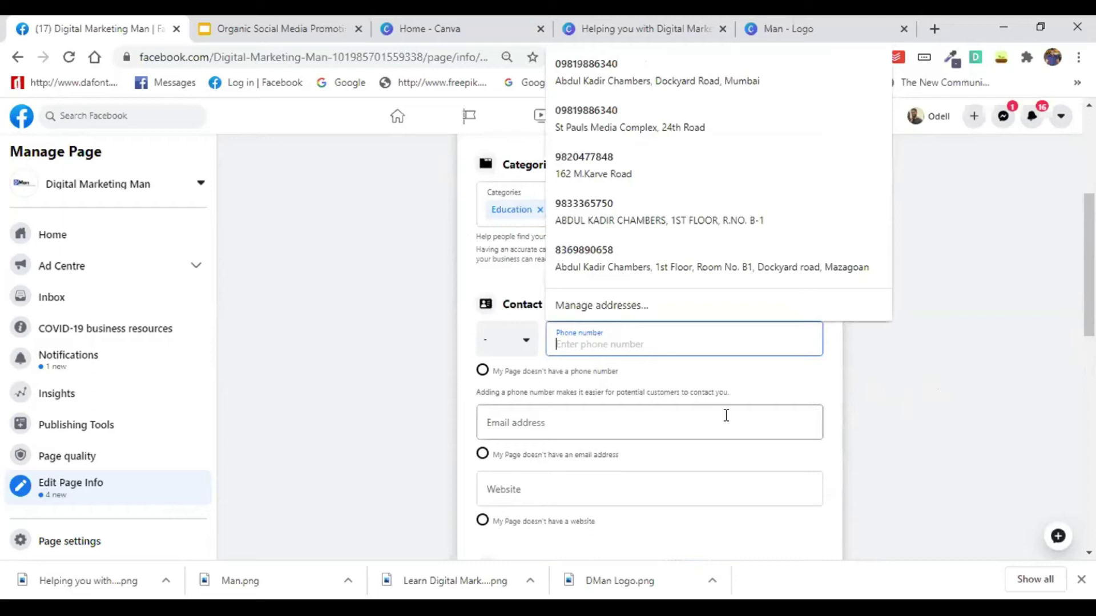
left_click(631, 498)
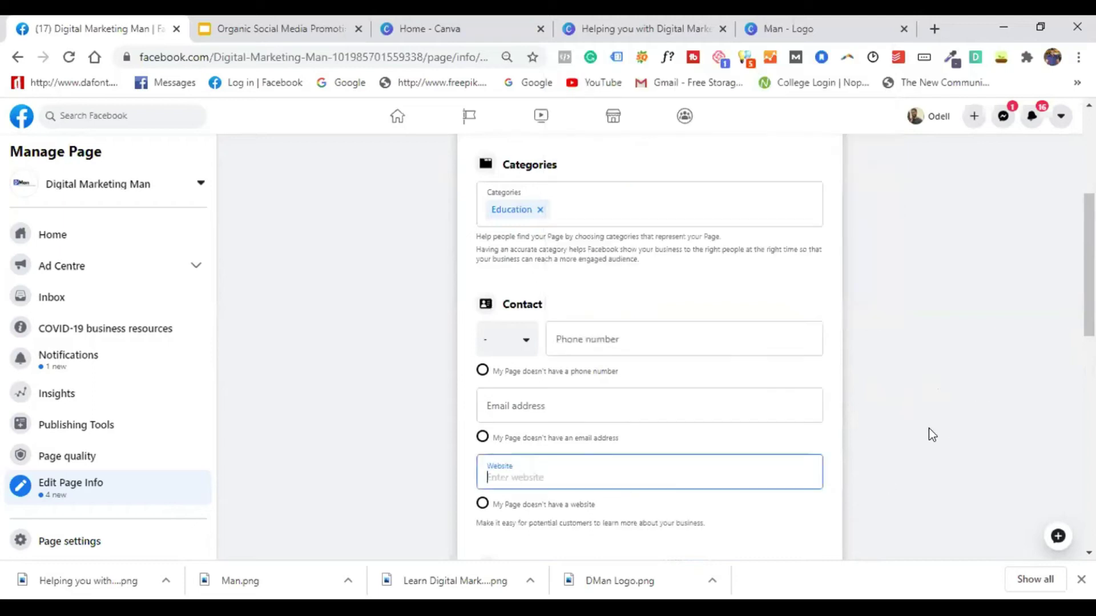
scroll(953, 420, "down", 2)
scroll(705, 429, "down", 4)
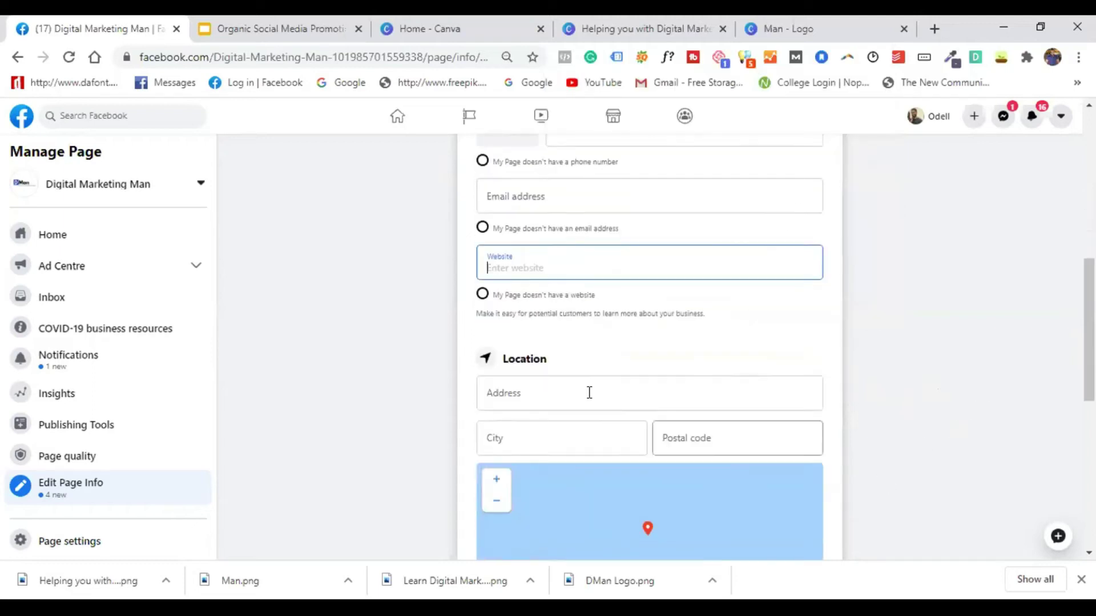
scroll(1021, 416, "down", 6)
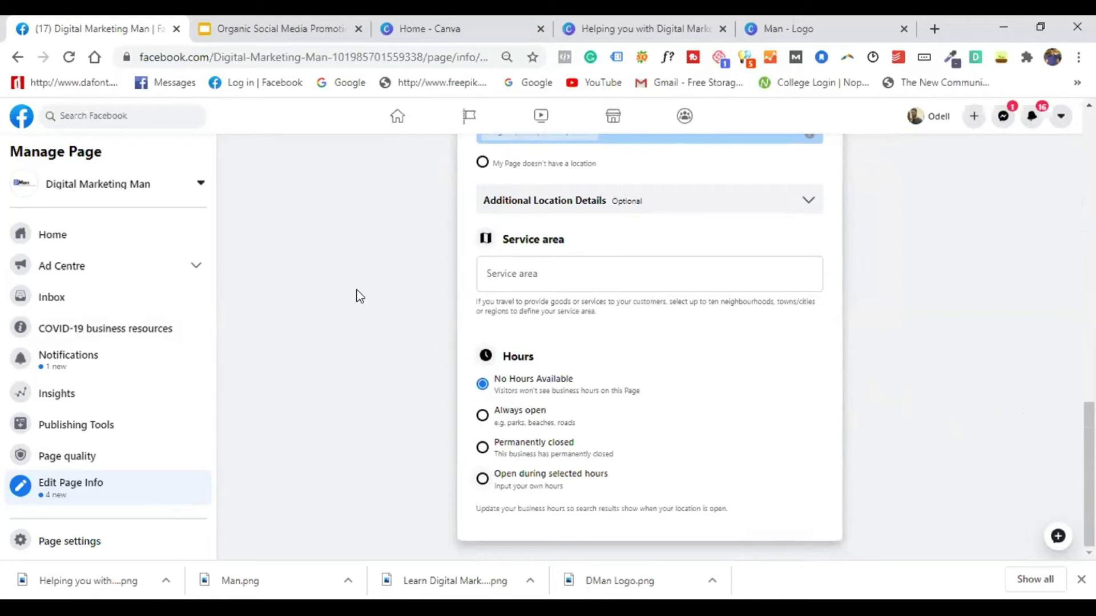
scroll(402, 306, "up", 6)
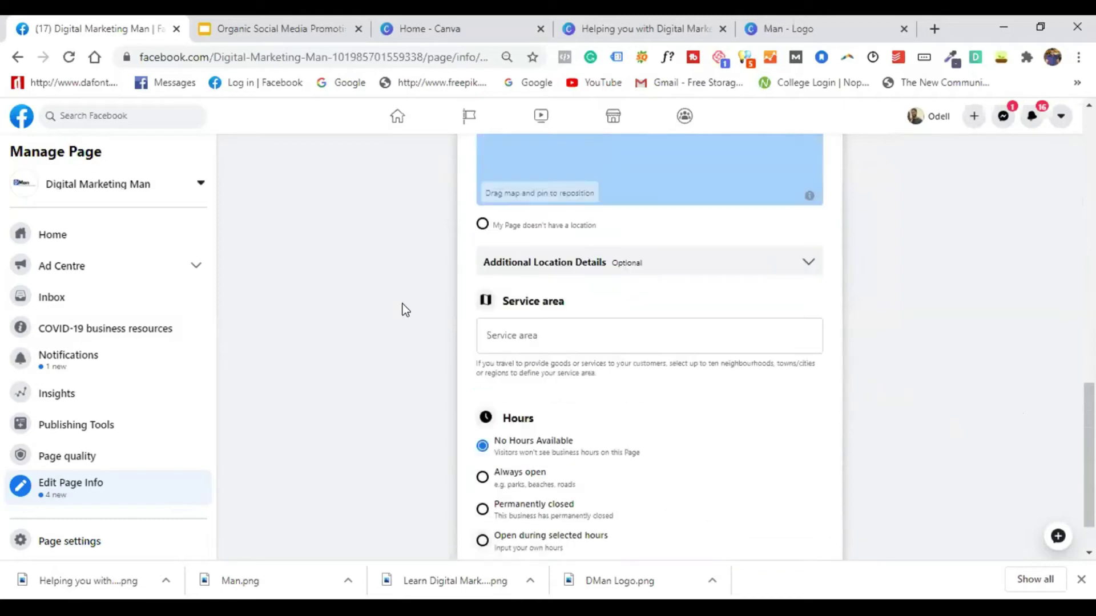
scroll(409, 304, "up", 7)
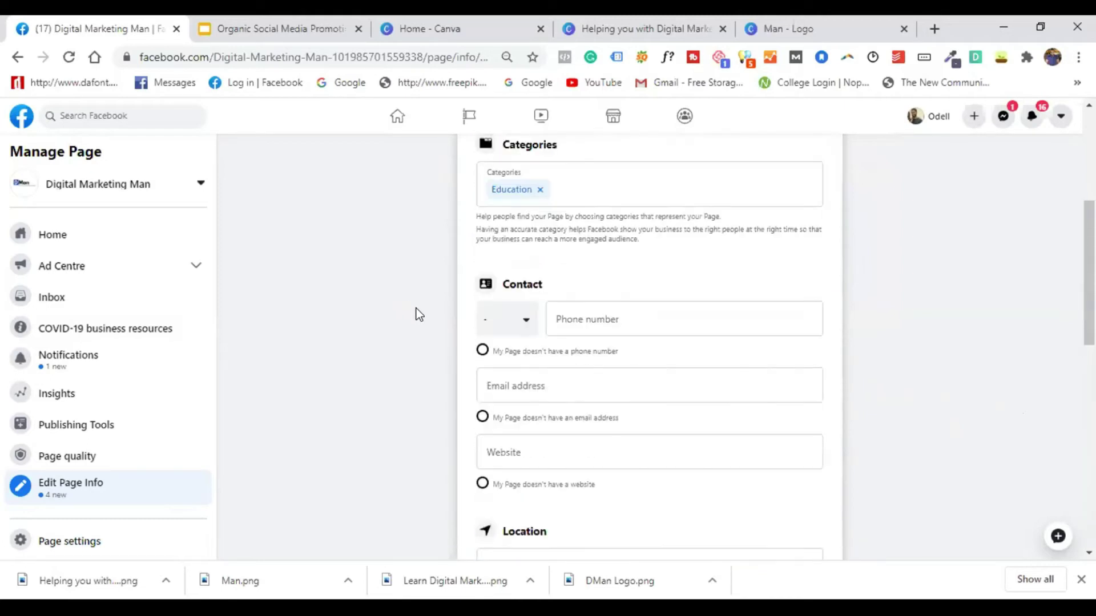
scroll(417, 309, "up", 3)
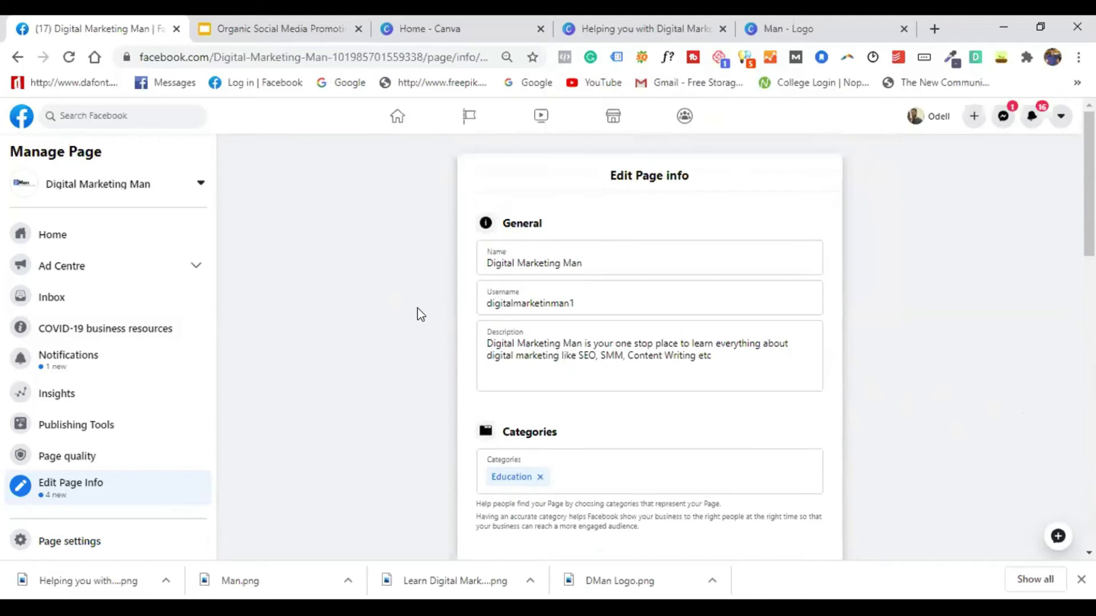